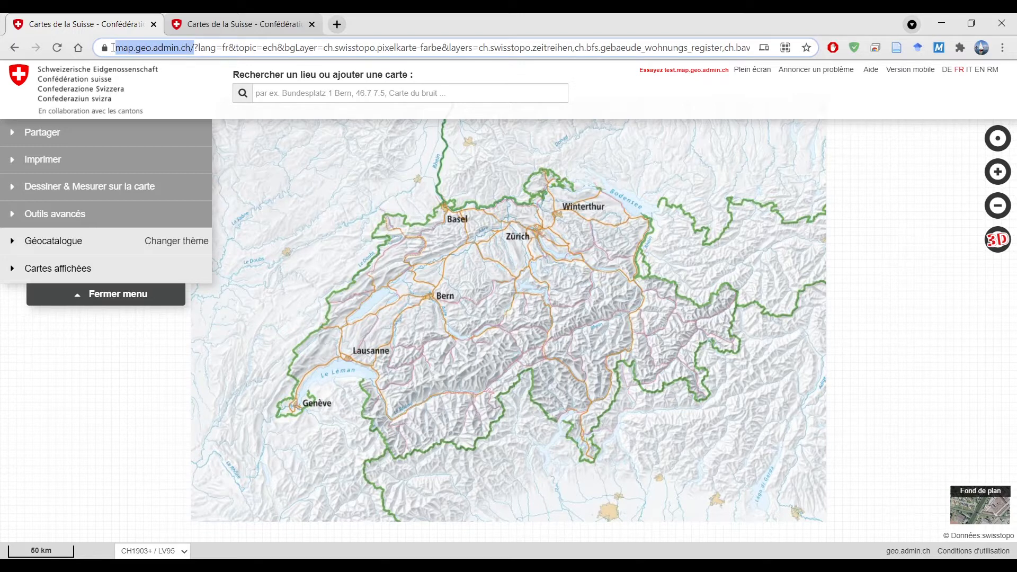
# Centre the map of Switzerland on the current location and view it at closer and wider scales
pyautogui.click(433, 287)
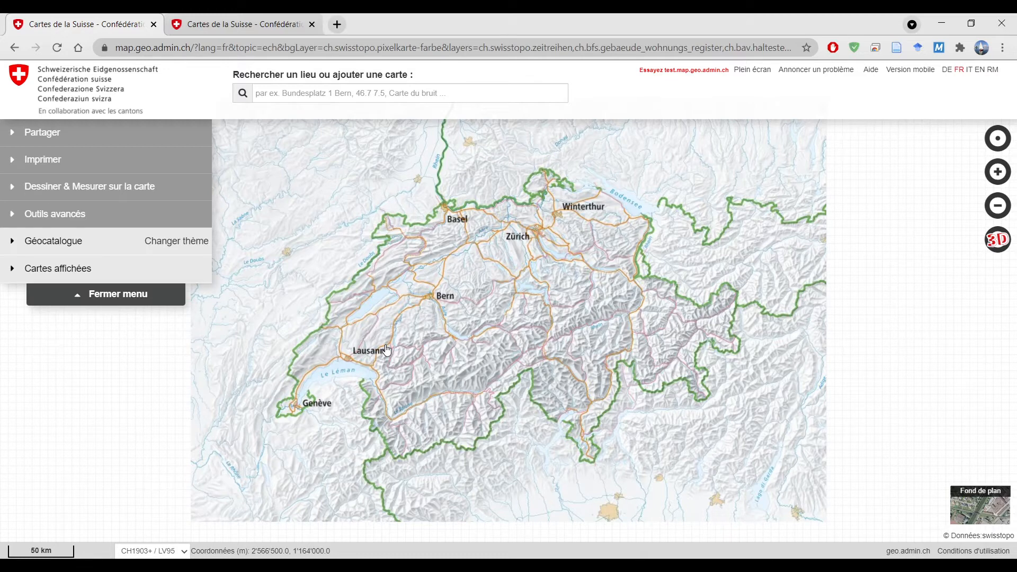
pyautogui.scroll(1, 387, 349)
pyautogui.moveTo(336, 307); pyautogui.dragTo(400, 336)
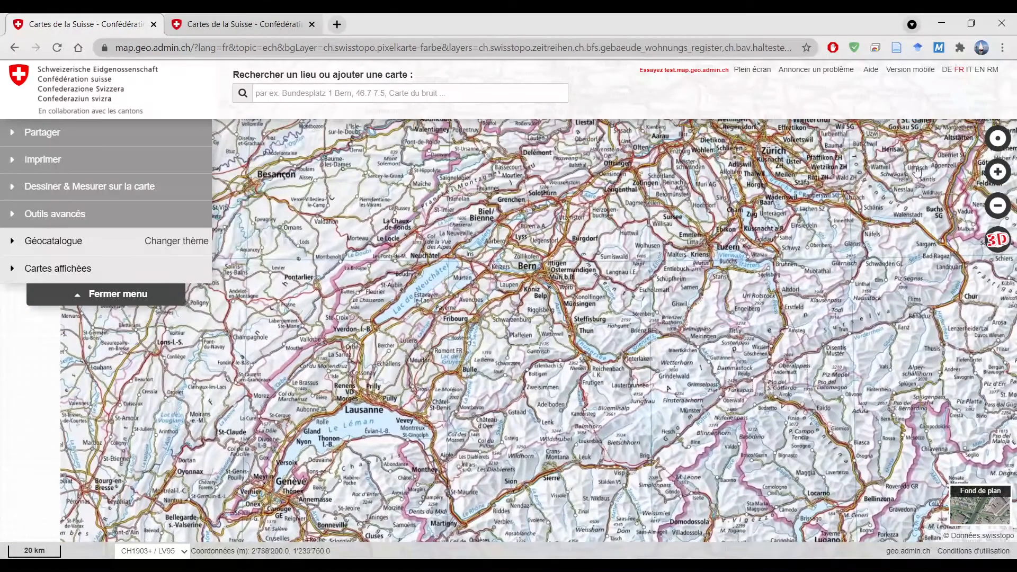
pyautogui.click(998, 142)
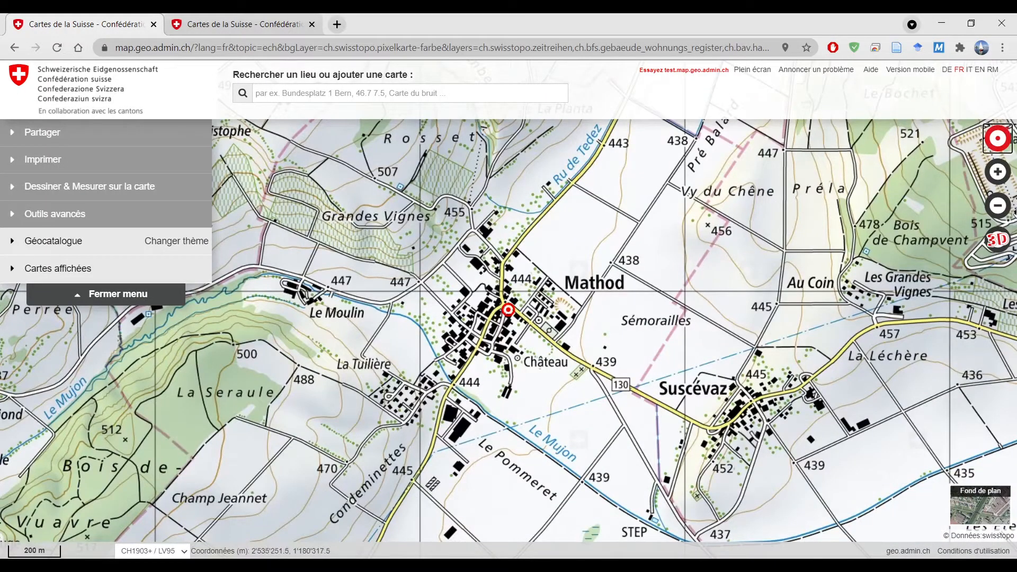
pyautogui.click(995, 174)
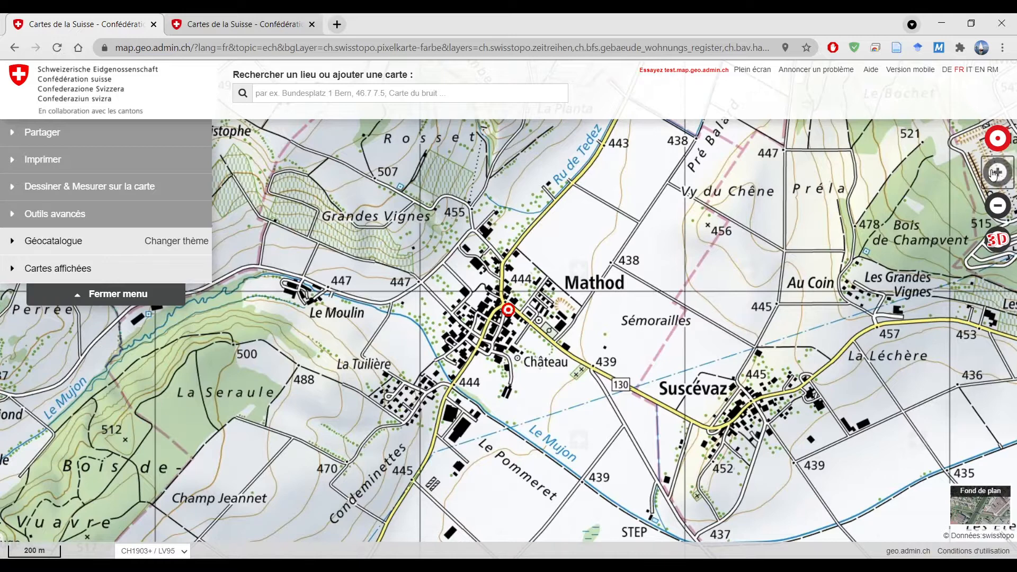
pyautogui.click(998, 207)
pyautogui.click(998, 208)
pyautogui.click(999, 208)
# Switch the map to 3D and look over the village of Mathod and its surroundings
pyautogui.click(1000, 241)
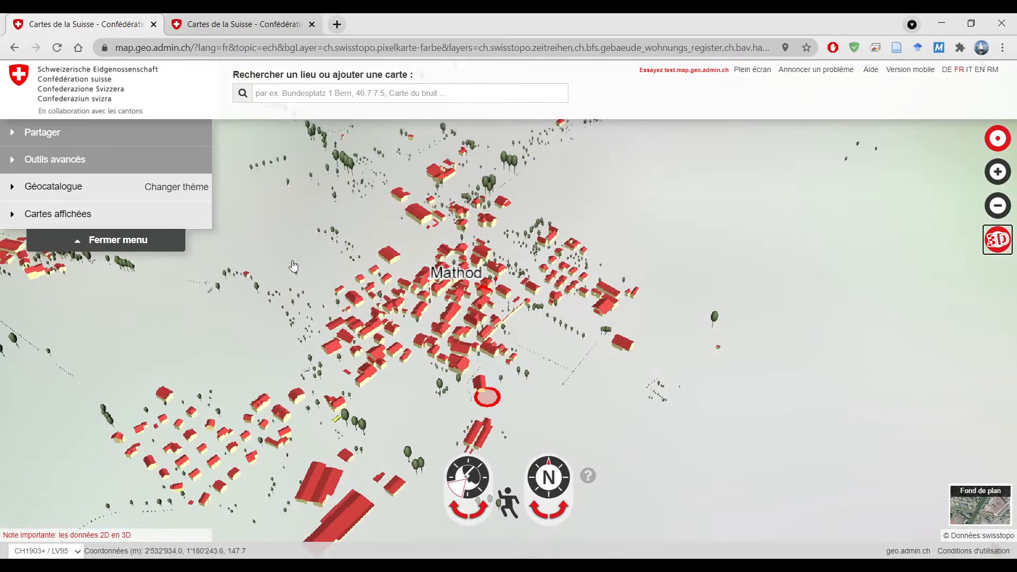
pyautogui.moveTo(295, 211); pyautogui.dragTo(365, 341)
pyautogui.scroll(-5, 366, 341)
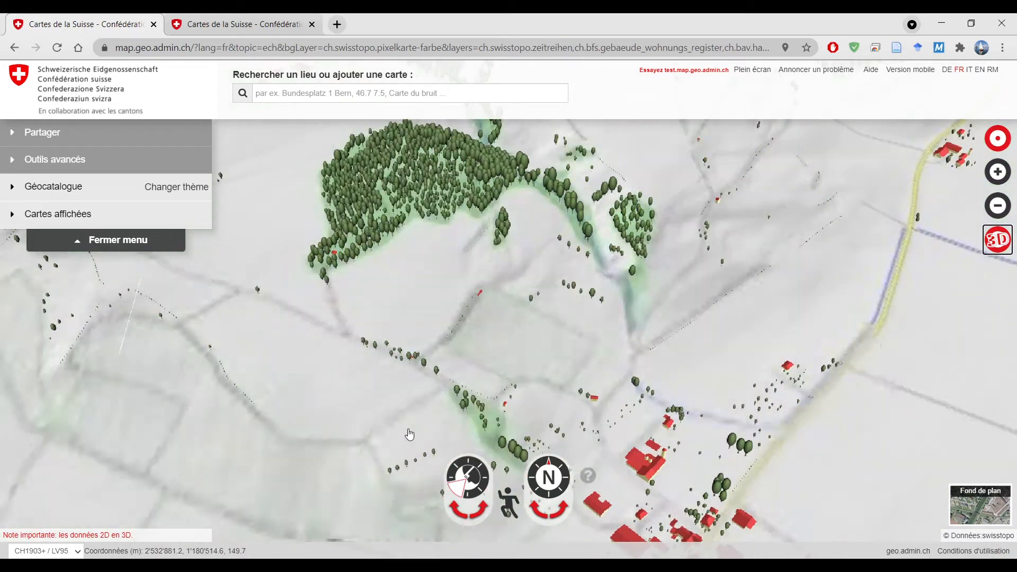
pyautogui.scroll(-3, 366, 334)
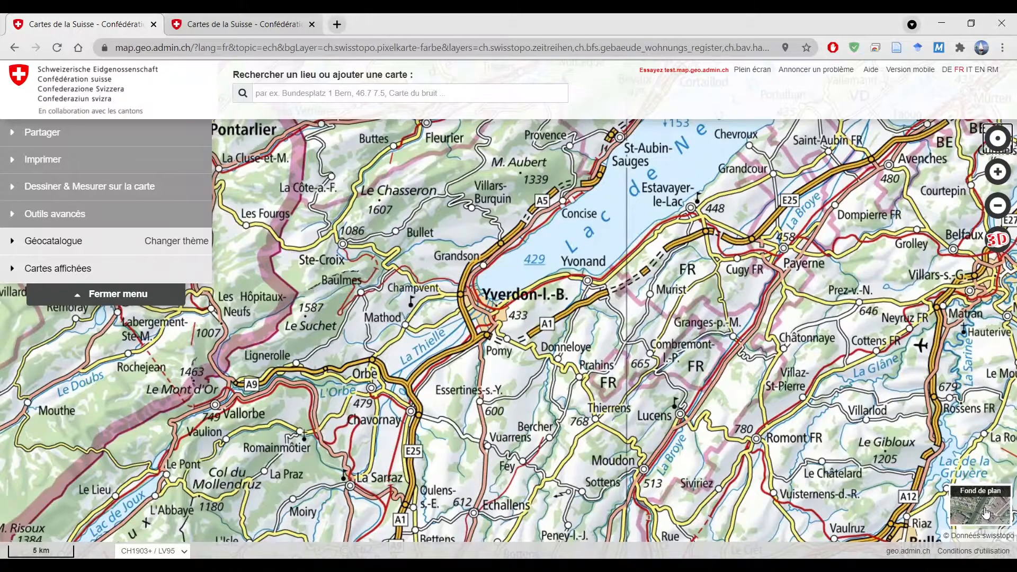
# Change the map background to Fond blanc, followed by Cartes noir & blanc
pyautogui.click(986, 513)
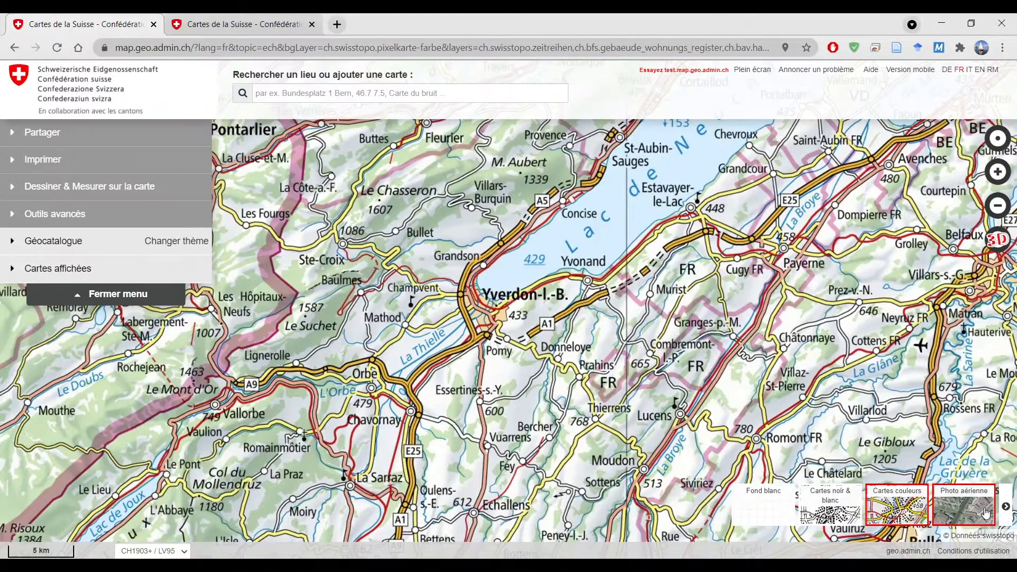
pyautogui.click(763, 511)
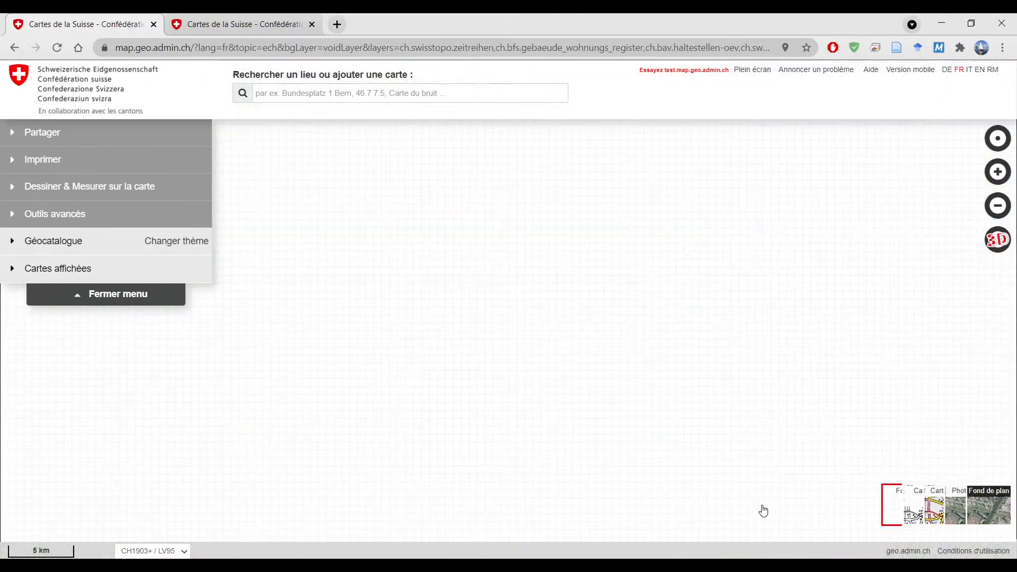
pyautogui.click(989, 509)
pyautogui.click(835, 506)
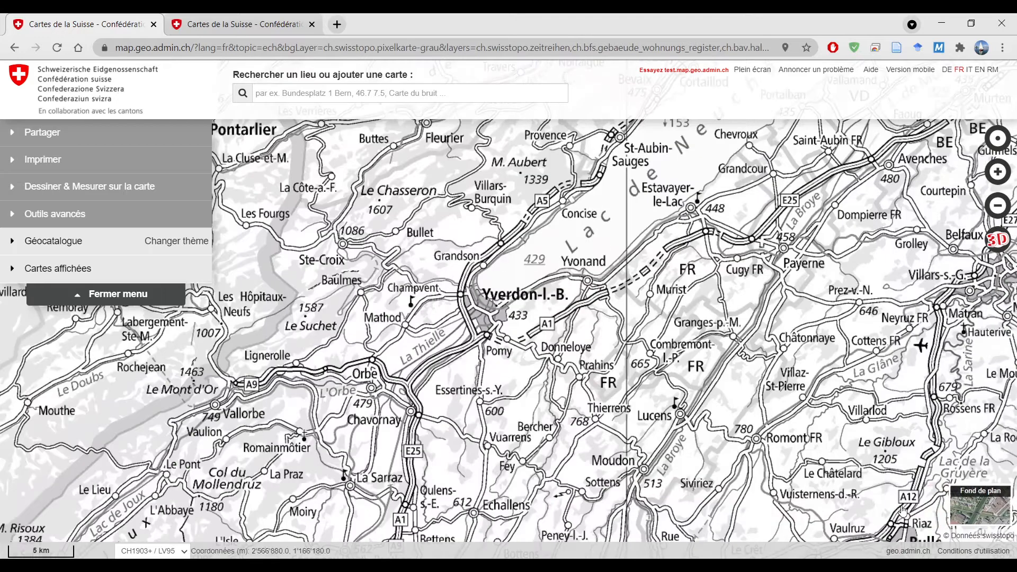
# Change the map background to Cartes couleurs, followed by Photo aérienne
pyautogui.click(989, 508)
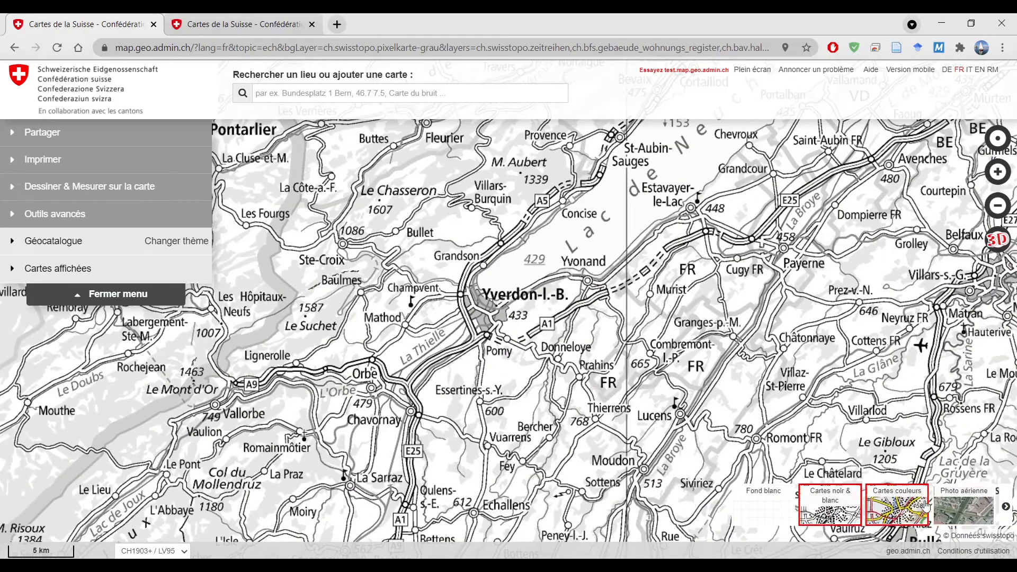
pyautogui.click(910, 506)
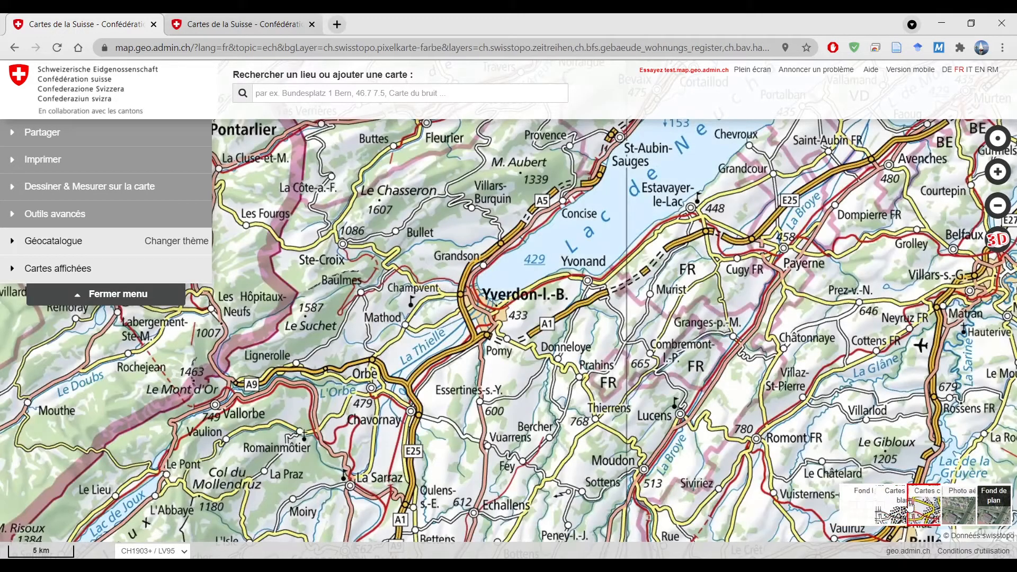
pyautogui.click(989, 508)
pyautogui.click(972, 515)
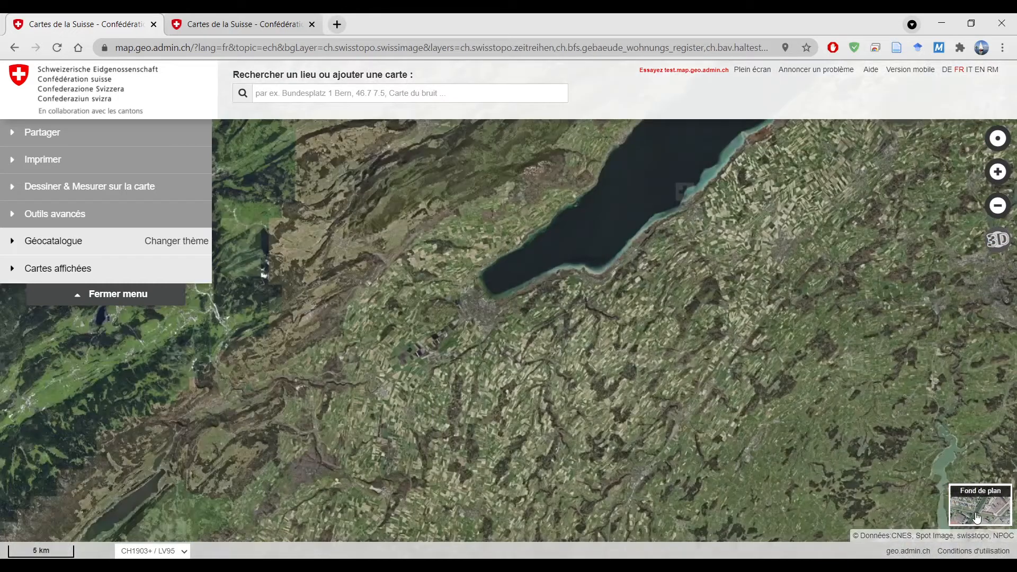
# Set the map background back to Cartes couleurs and reopen the collapsed side menu
pyautogui.click(974, 517)
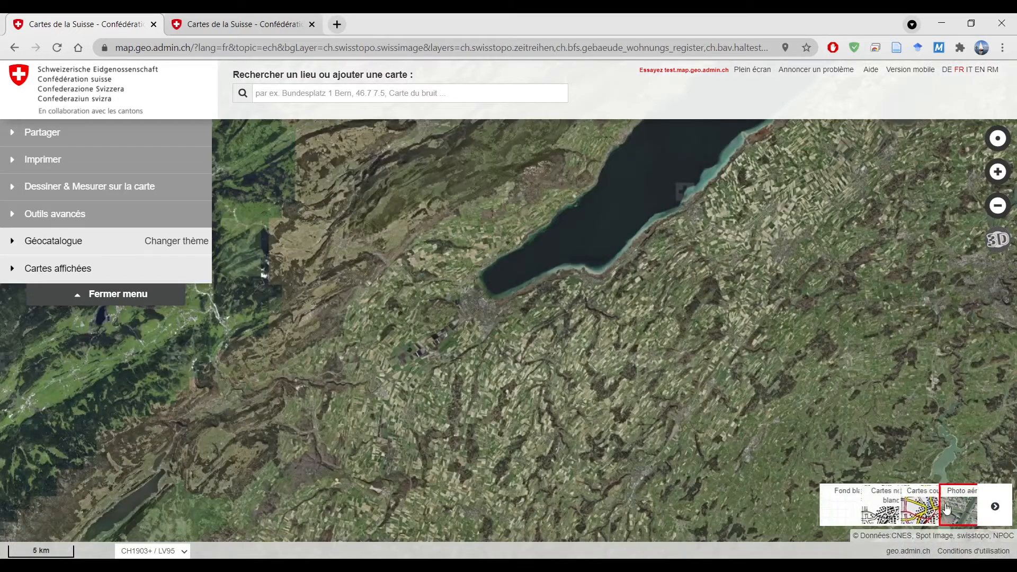
pyautogui.click(906, 512)
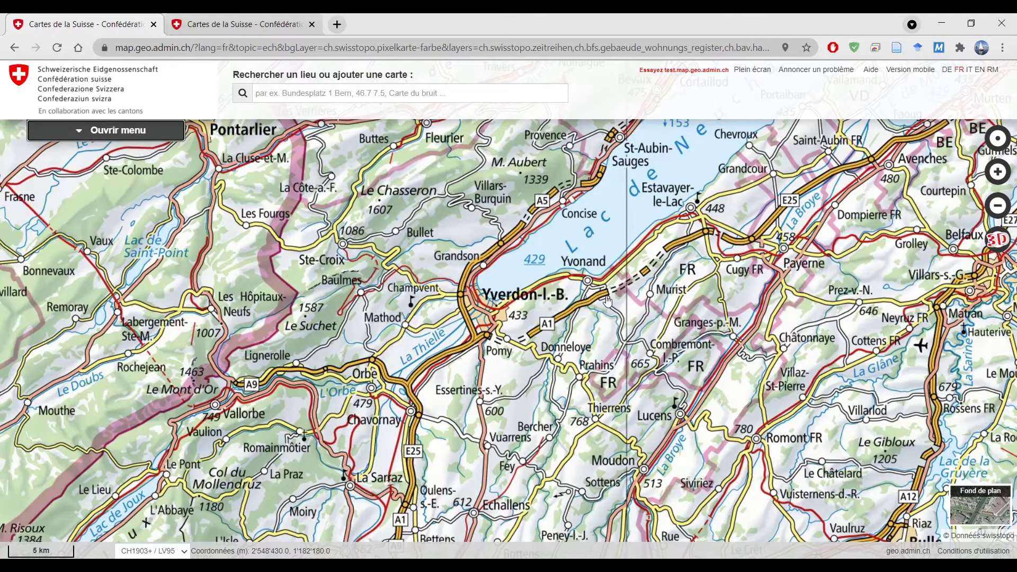
pyautogui.click(118, 133)
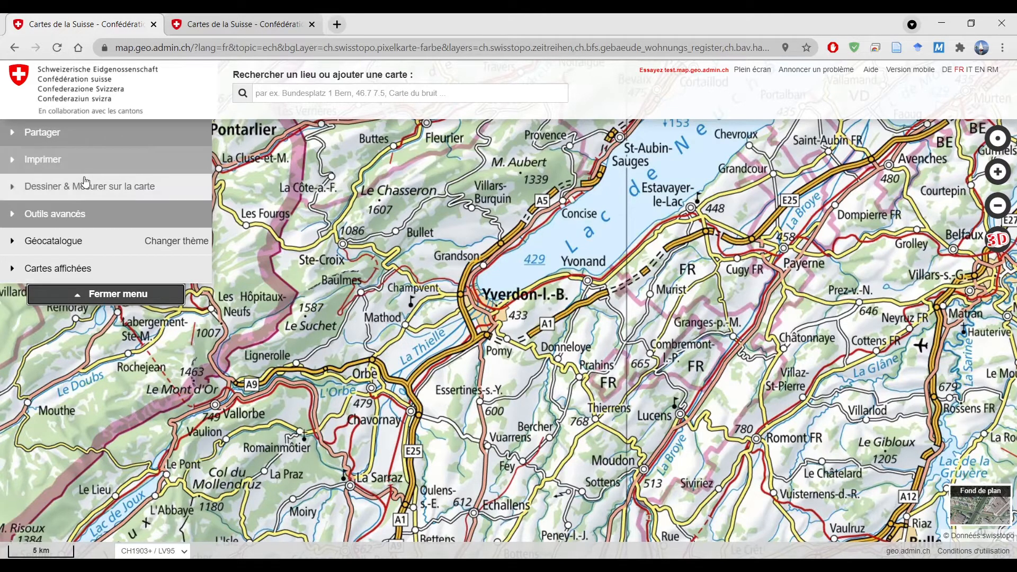
# Enable the layer "Voyage dans le temps - Cartes" from Cartes de référence under Données de base et planification in the Géocatalogue
pyautogui.click(15, 242)
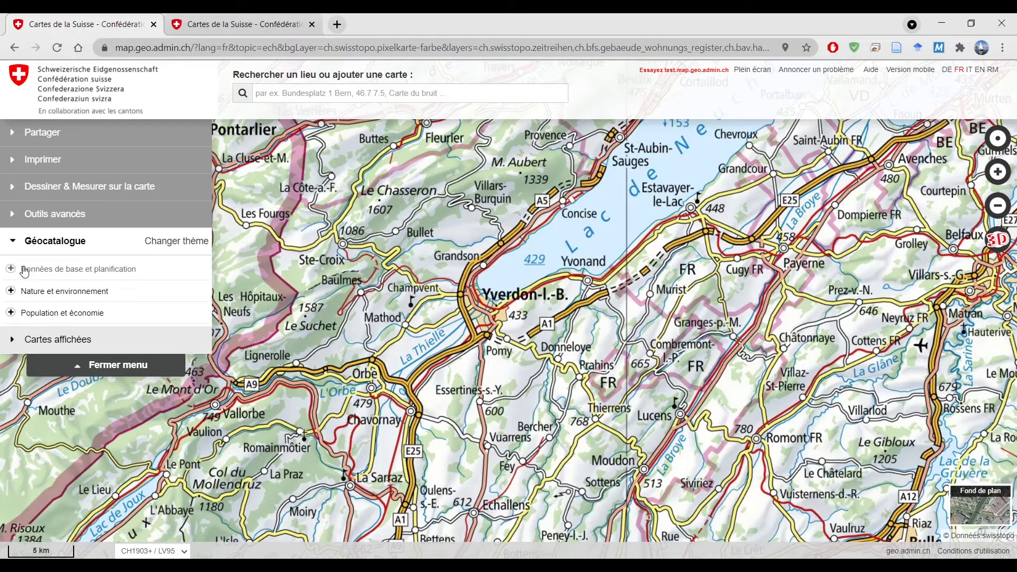
pyautogui.click(16, 273)
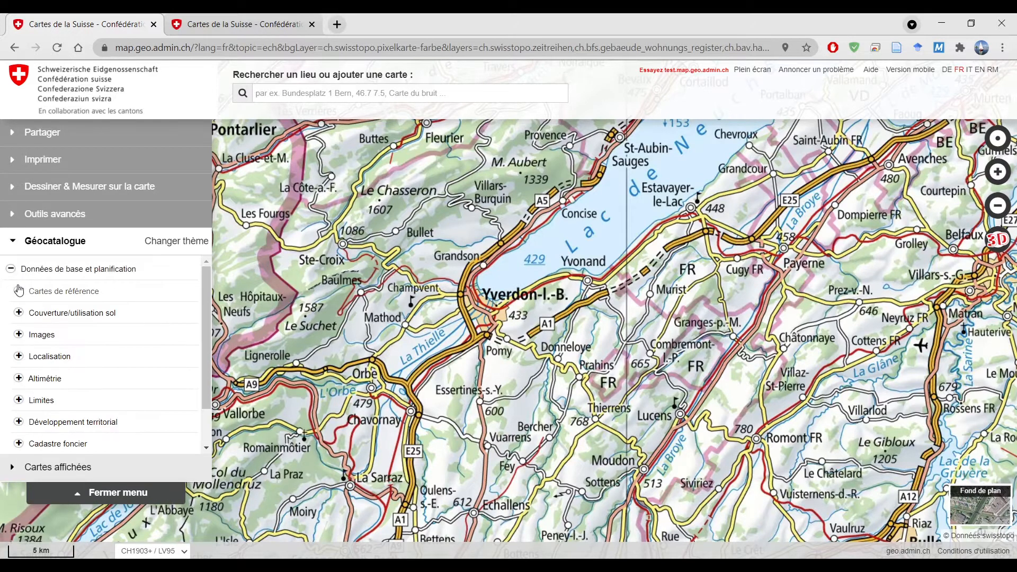
pyautogui.click(18, 291)
pyautogui.click(23, 314)
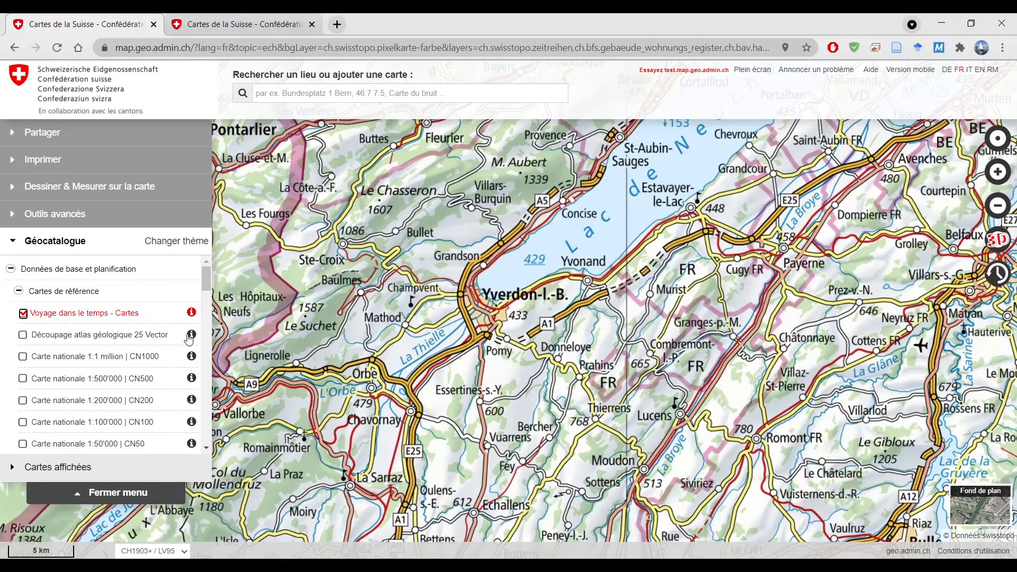
# Activate the time travel timeline and set the historical map to 1951 for the Yverdon area
pyautogui.click(998, 276)
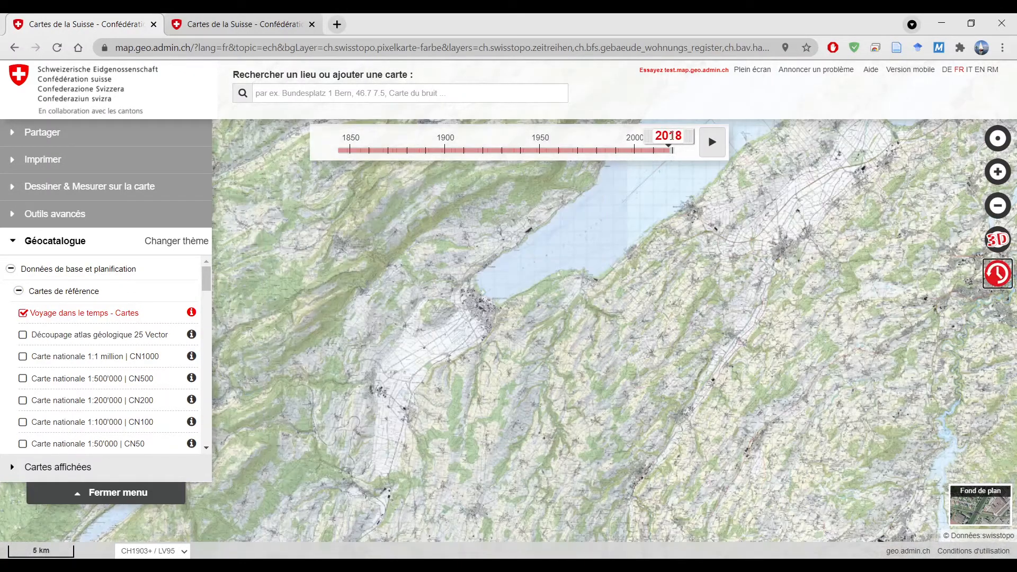
pyautogui.moveTo(667, 153); pyautogui.dragTo(482, 170)
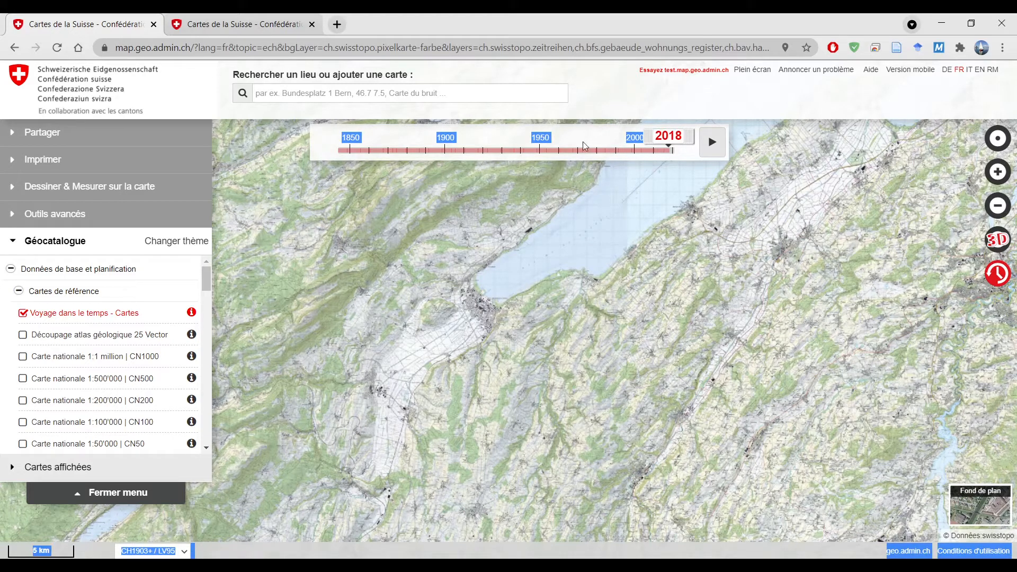
pyautogui.click(544, 155)
pyautogui.scroll(2, 444, 312)
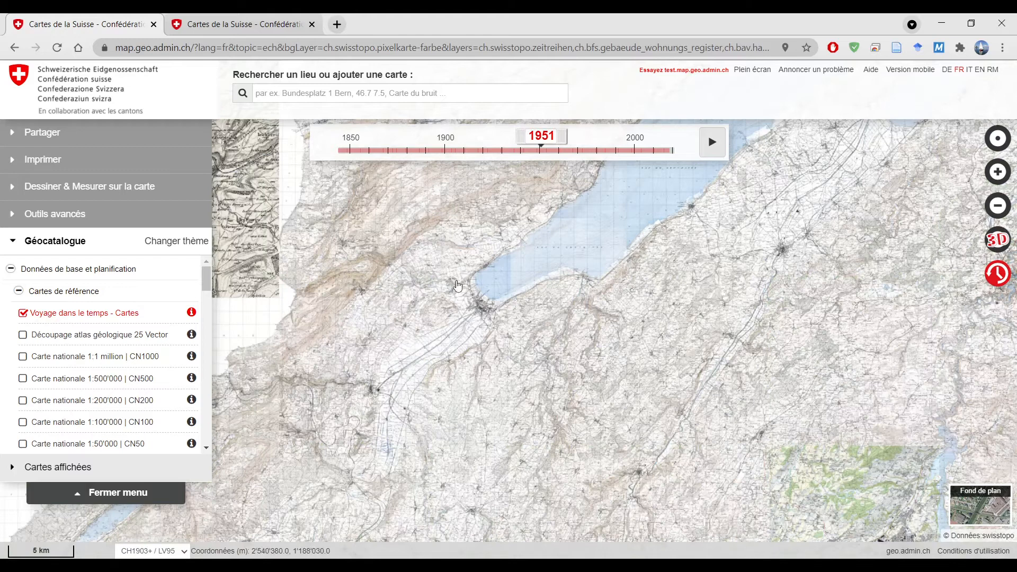
pyautogui.scroll(2, 444, 312)
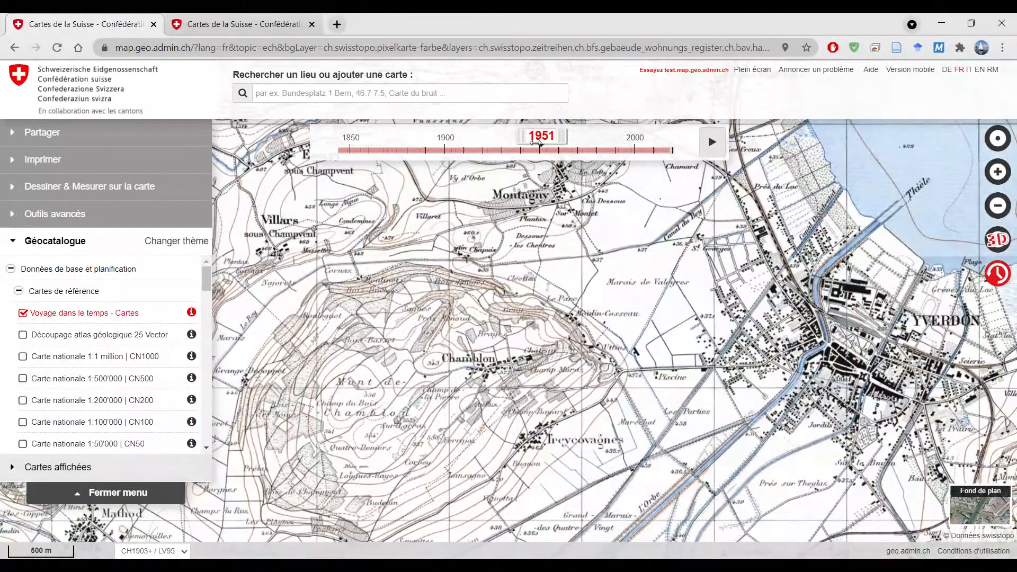
# Take the historical map of Yverdon back through 1892 and 1849 to 1846
pyautogui.click(431, 154)
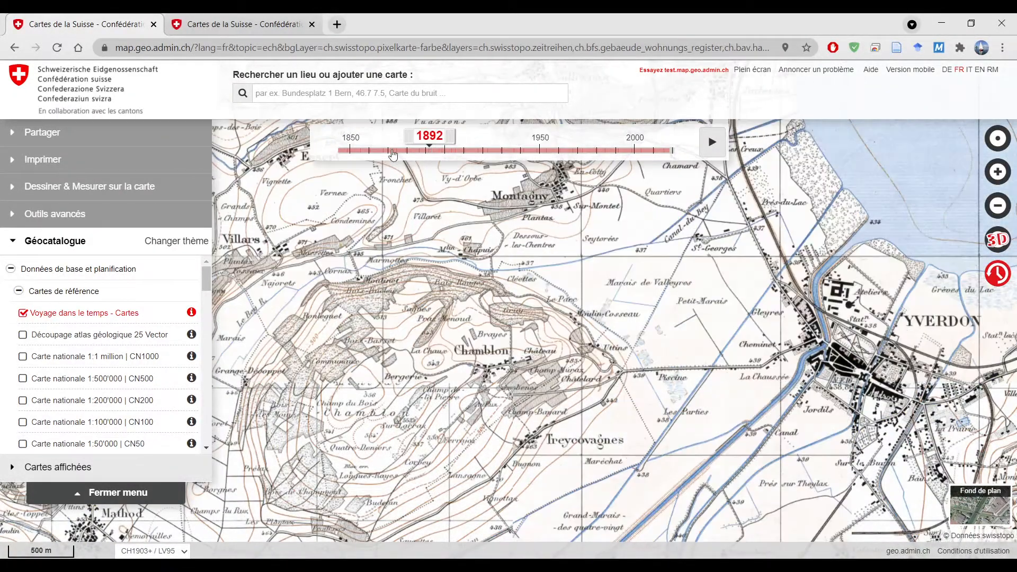
pyautogui.moveTo(361, 158); pyautogui.dragTo(322, 158)
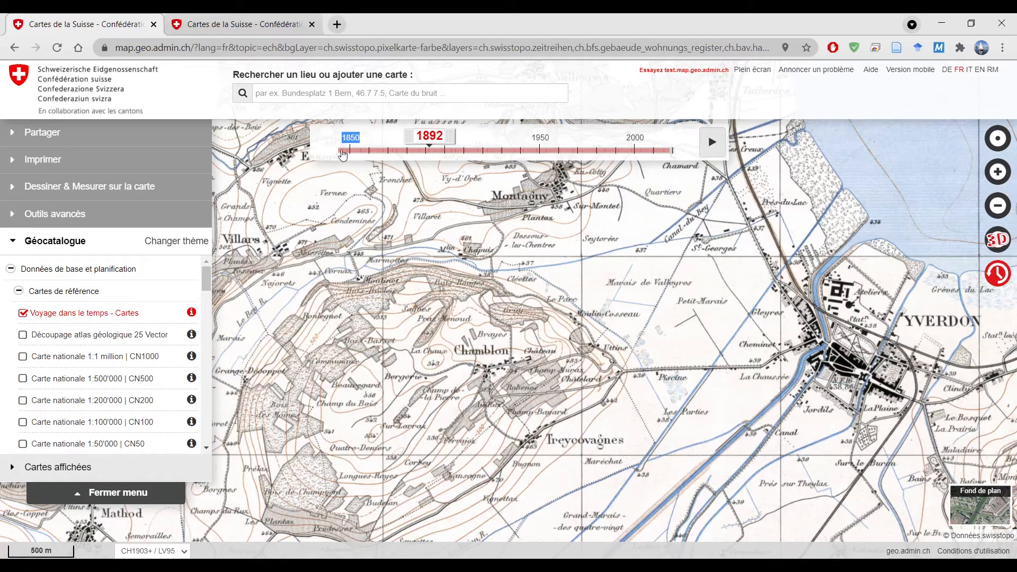
pyautogui.click(348, 155)
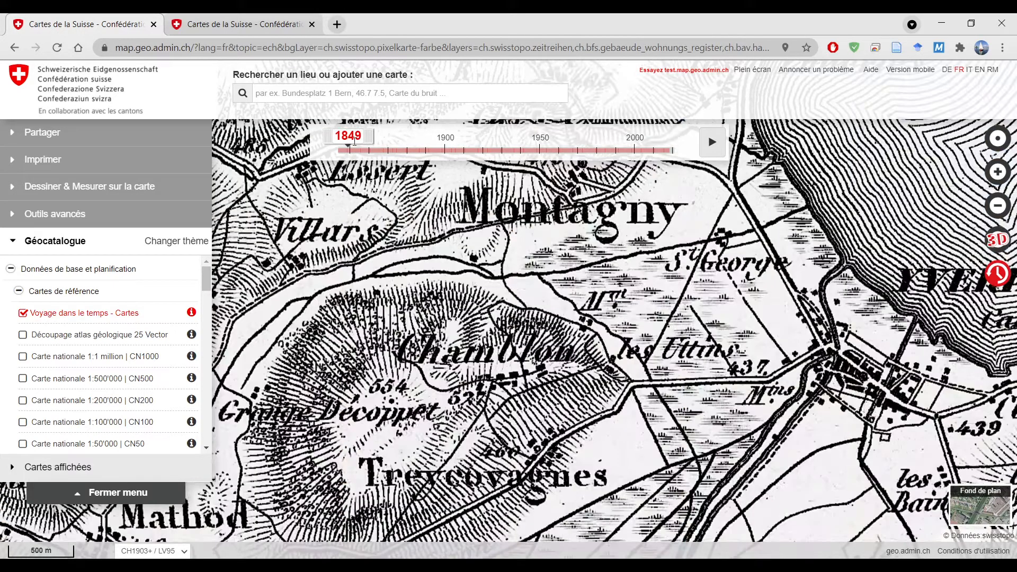
pyautogui.click(344, 153)
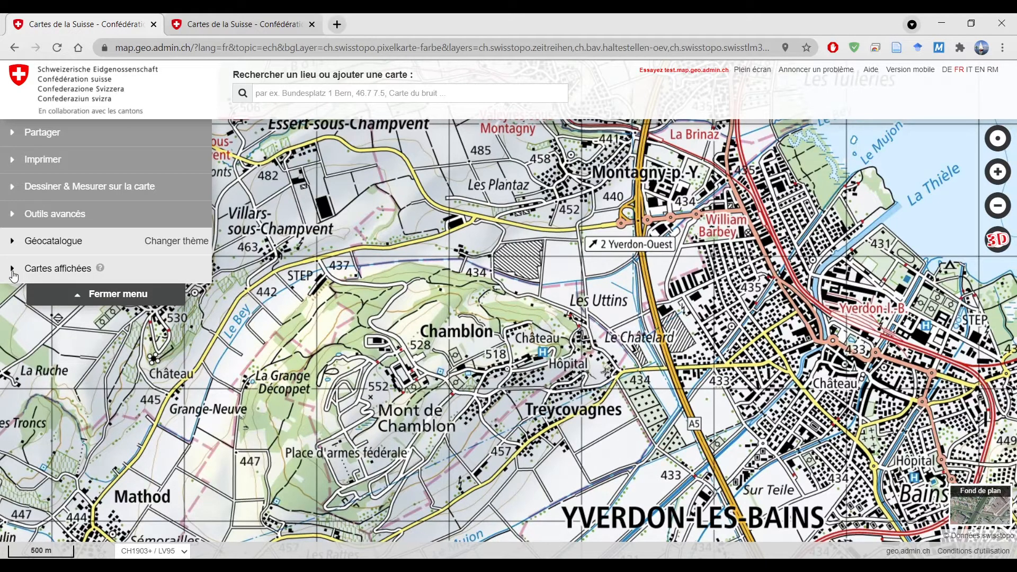
# Show the layer "Découpage carte nationale 25 Raster" from the displayed maps over western Switzerland, and hide it again
pyautogui.click(13, 271)
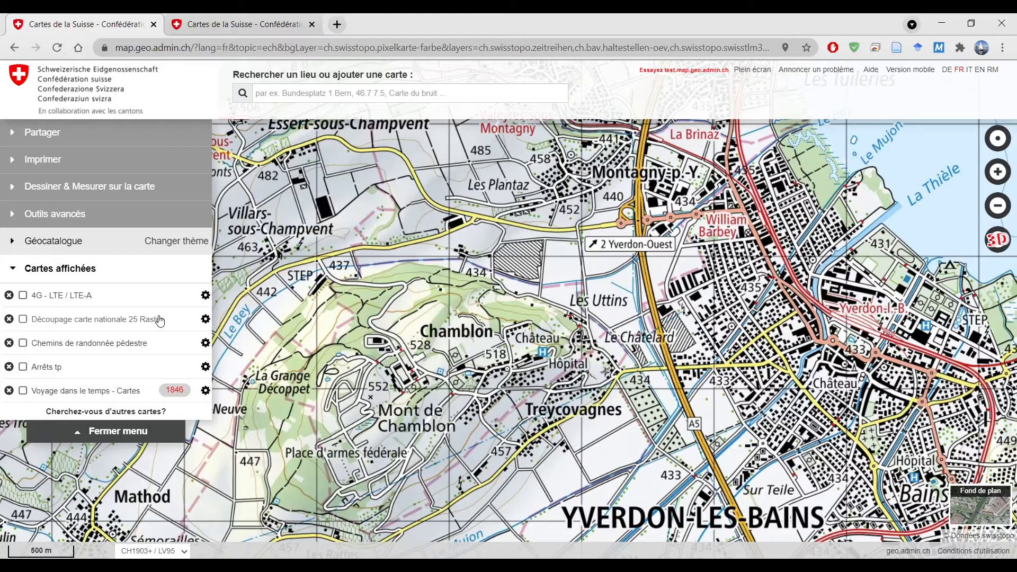
pyautogui.click(23, 319)
pyautogui.scroll(-2, 299, 317)
pyautogui.scroll(-3, 299, 317)
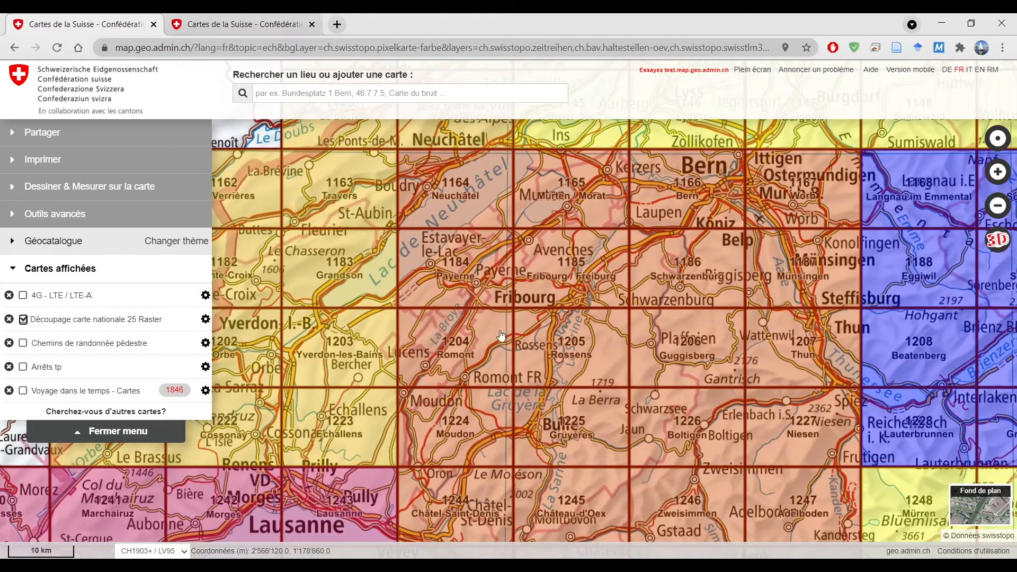
pyautogui.click(23, 320)
# Show and hide the hiking trail layer "Chemins de randonnée pédestre" and the public transport stop layer "Arrêts tp" in turn
pyautogui.click(23, 343)
pyautogui.click(23, 344)
pyautogui.click(24, 367)
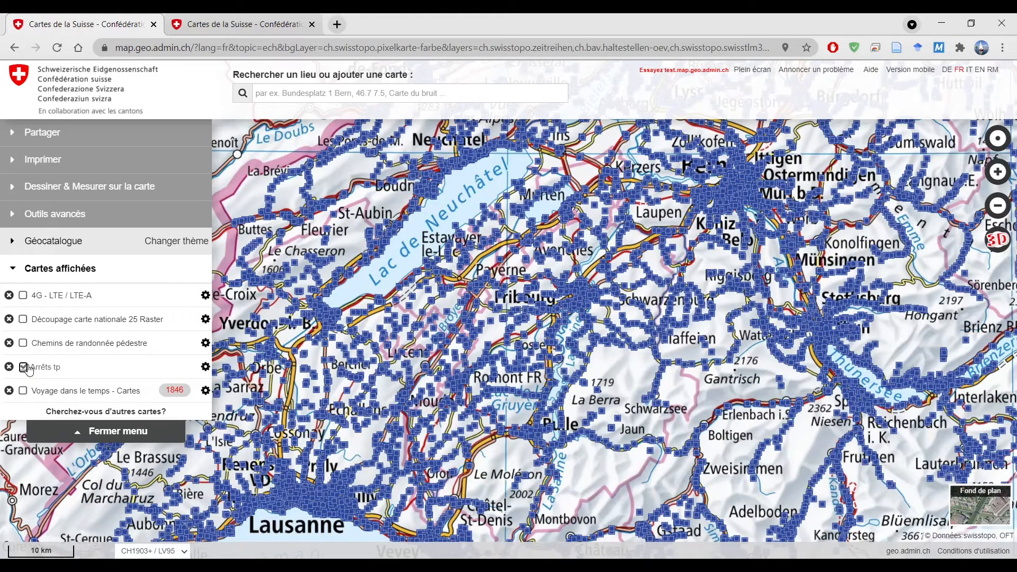
pyautogui.click(23, 367)
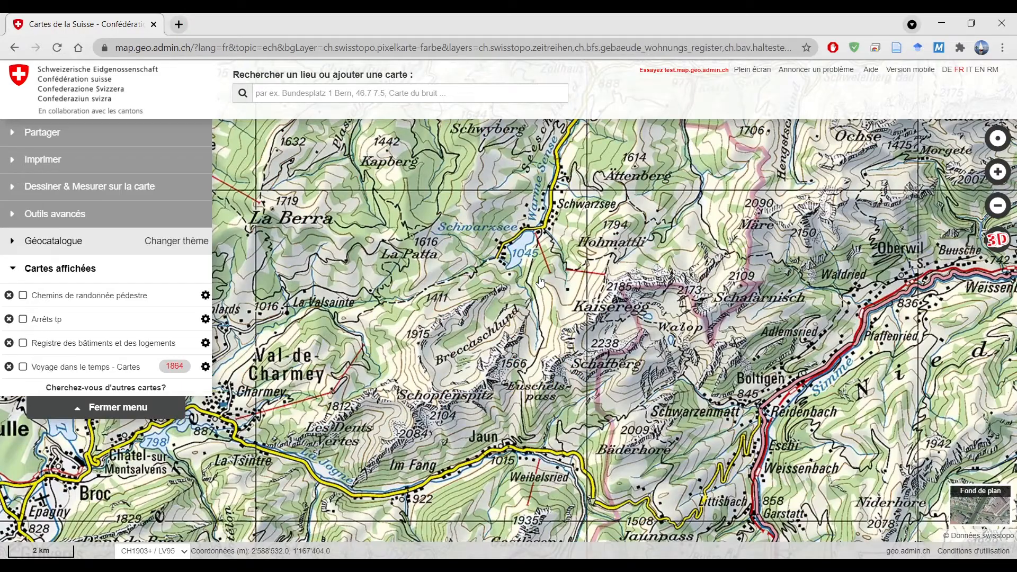
# Look up the coordinates and altitude of points on the slope south-east of Schwarzsee, near Unter Bödeli
pyautogui.scroll(1, 540, 274)
pyautogui.scroll(2, 542, 273)
pyautogui.rightClick(534, 317)
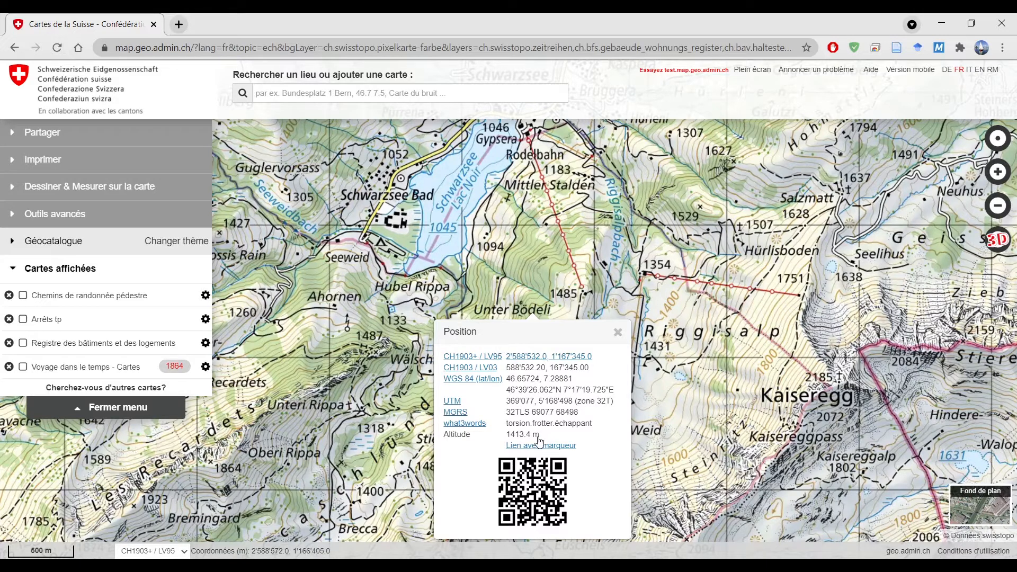
pyautogui.click(544, 276)
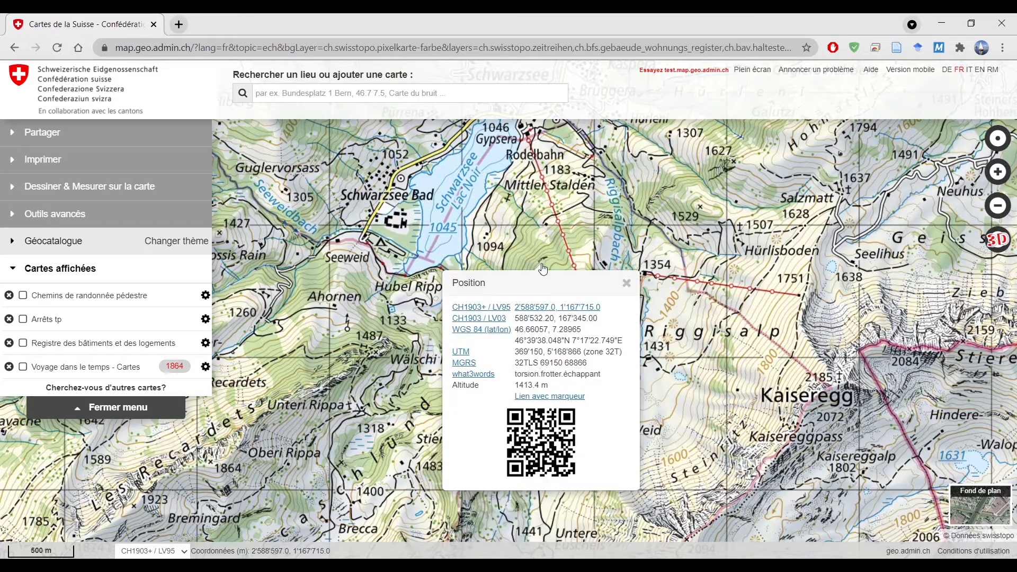
pyautogui.click(530, 227)
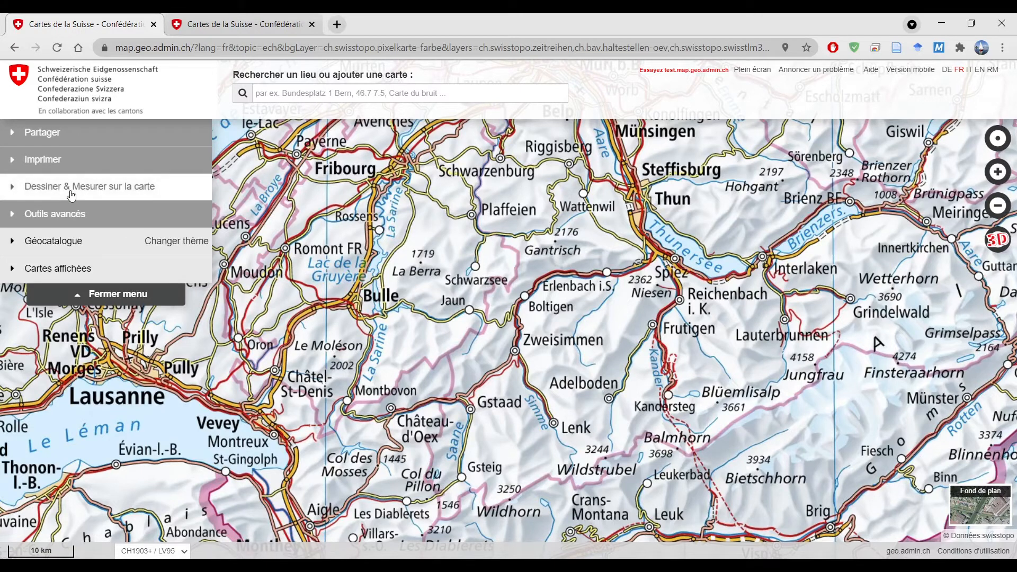
# Start drawing on the map and place a symbol between La Berra and Schwarzsee labelled "ssdsd"
pyautogui.click(48, 191)
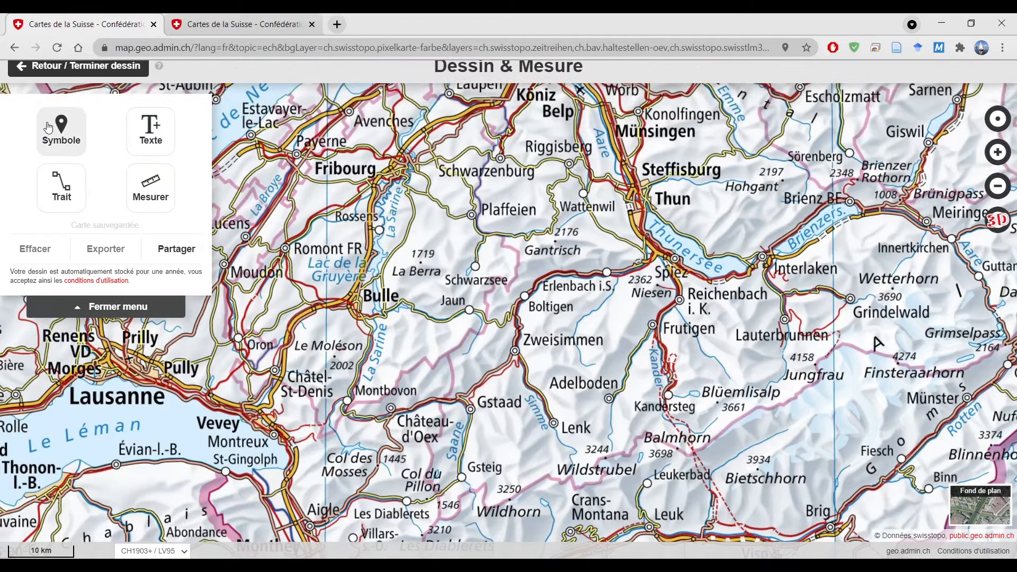
pyautogui.click(75, 132)
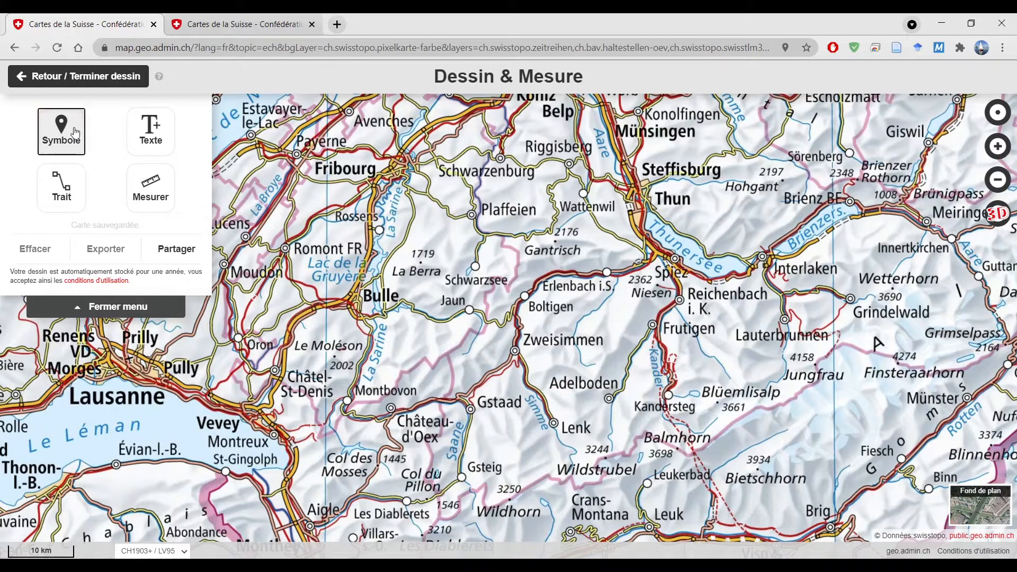
pyautogui.click(459, 260)
pyautogui.click(456, 327)
pyautogui.write('ssdsd')
# Examine the size, colour and sign options available for the symbol, including the full sign collection
pyautogui.click(459, 361)
pyautogui.click(476, 403)
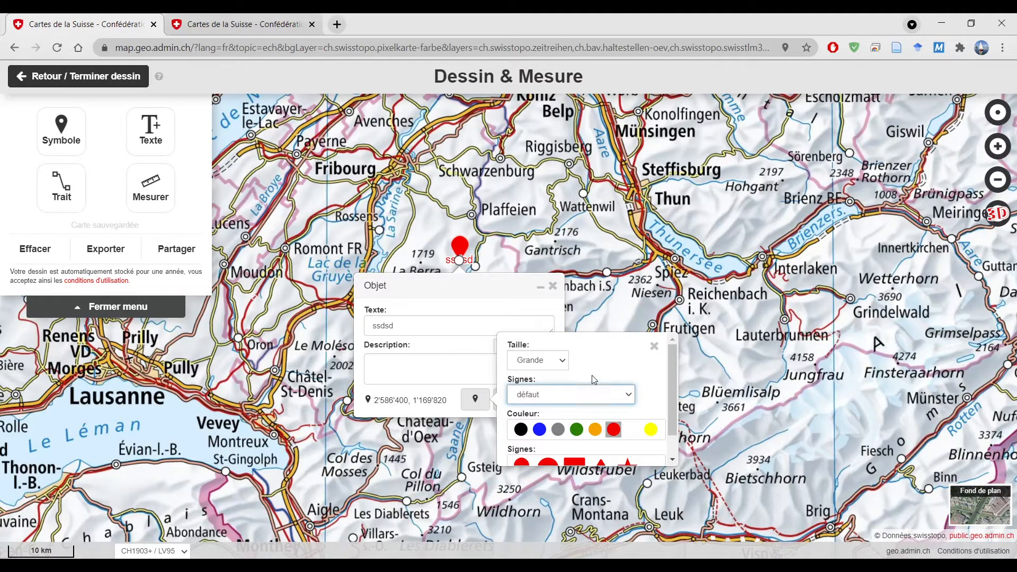
pyautogui.scroll(-2, 582, 413)
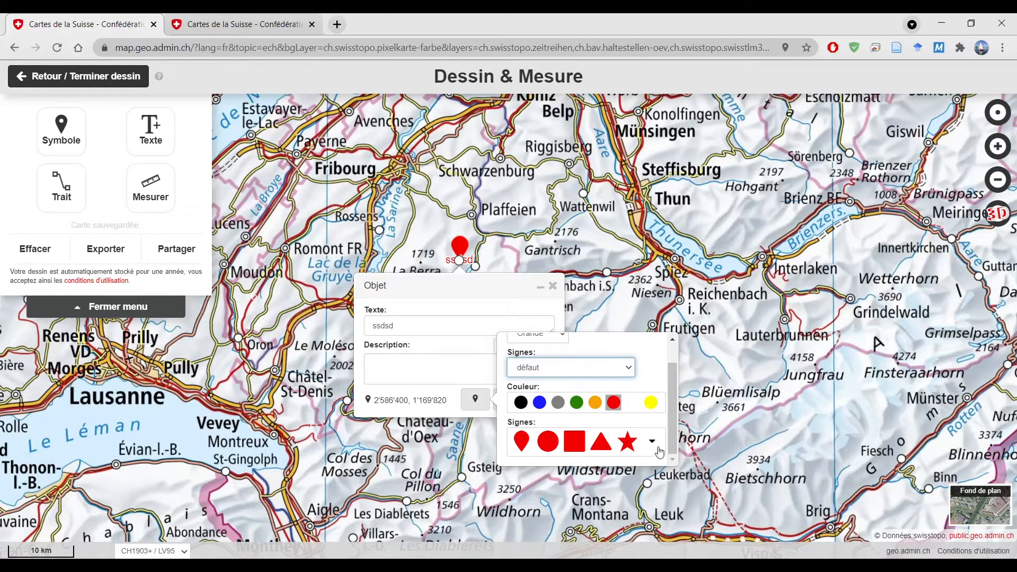
pyautogui.scroll(-10, 649, 440)
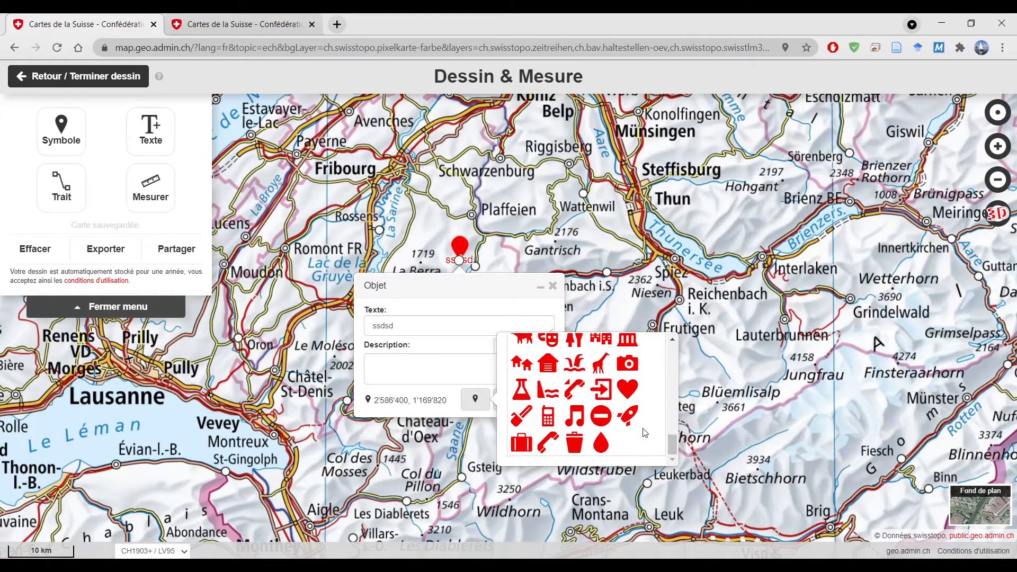
pyautogui.scroll(10, 645, 433)
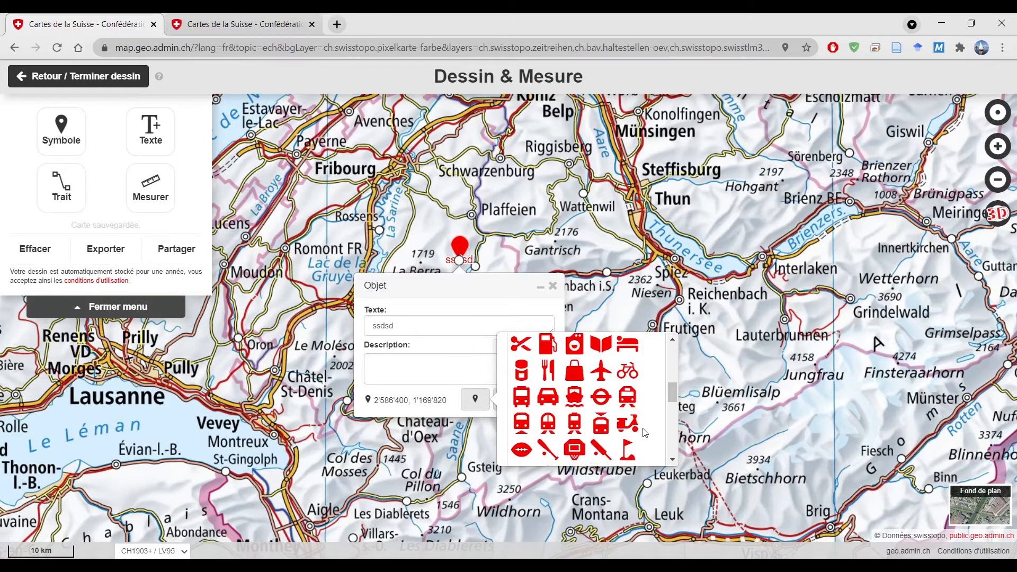
pyautogui.click(552, 287)
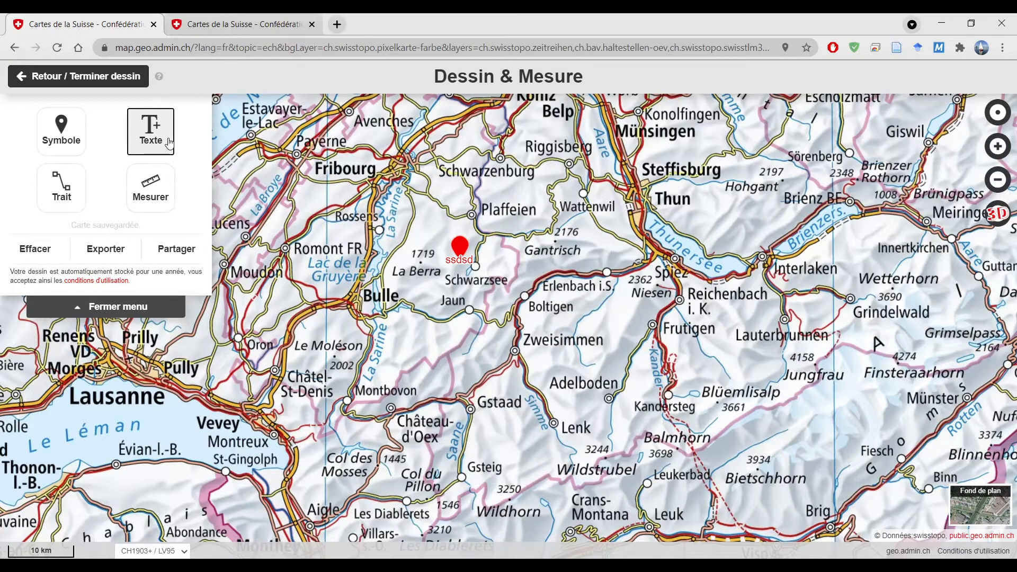
# Add the text "sdsdsd" to the map south-west of Gantrisch
pyautogui.click(525, 268)
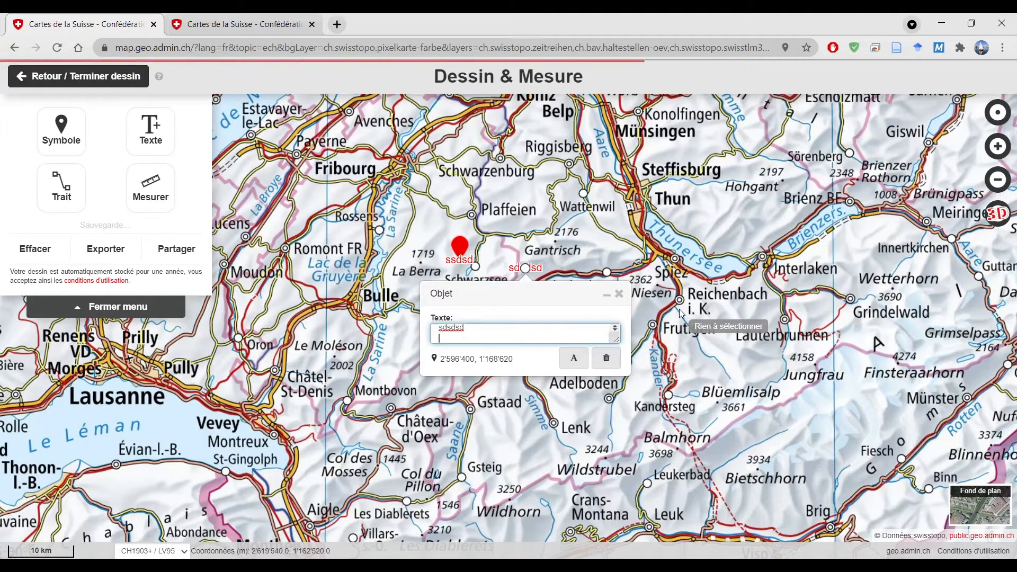
pyautogui.click(619, 294)
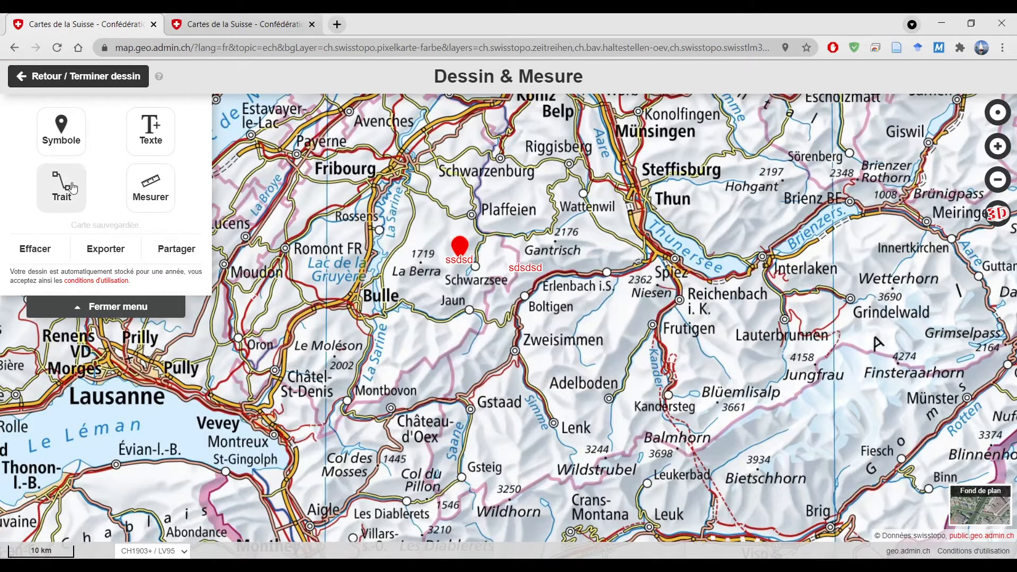
# Draw a closed four-sided area of about 343 km² from Schwarzsee past Zweisimmen to Spiez and back
pyautogui.click(68, 186)
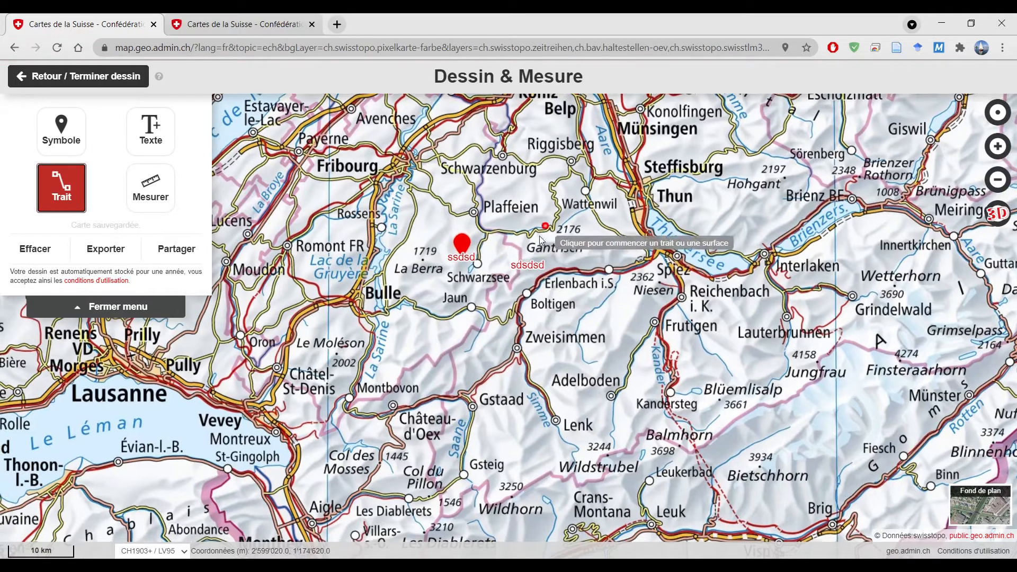
pyautogui.click(485, 262)
pyautogui.click(490, 359)
pyautogui.click(627, 350)
pyautogui.click(665, 258)
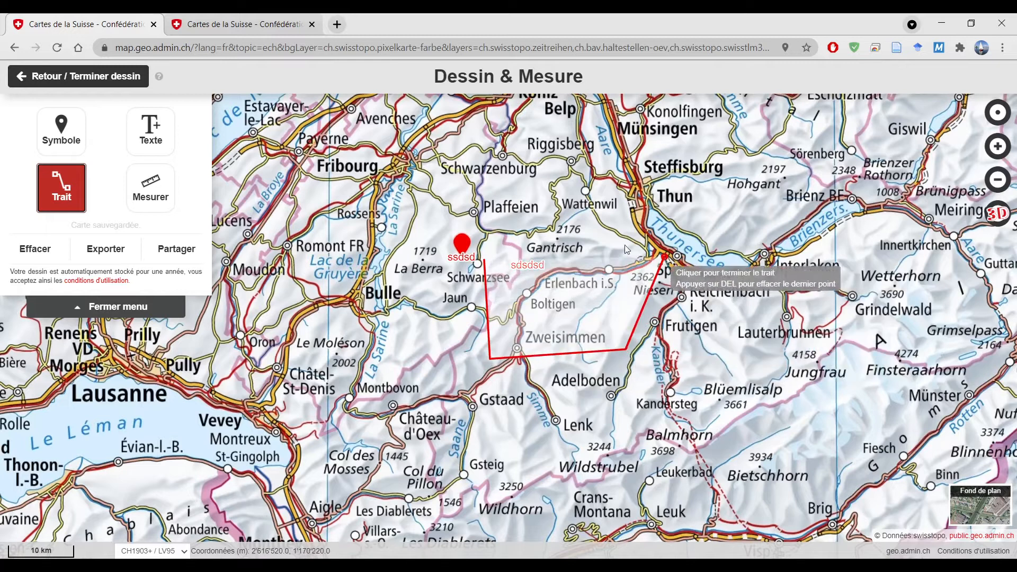
pyautogui.click(485, 262)
# Colour the drawn area yellow and close its properties and elevation profile
pyautogui.click(545, 366)
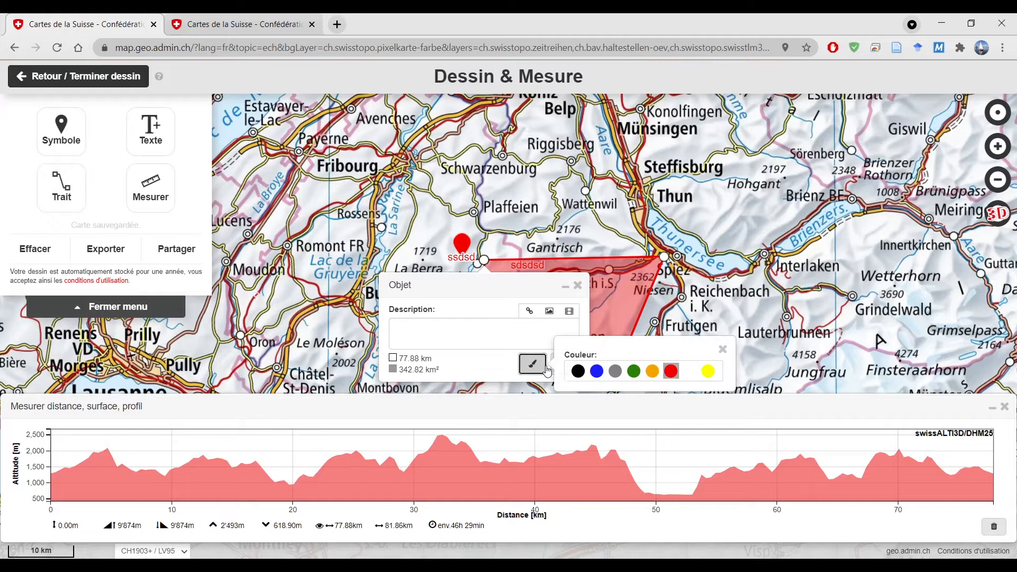
pyautogui.click(689, 372)
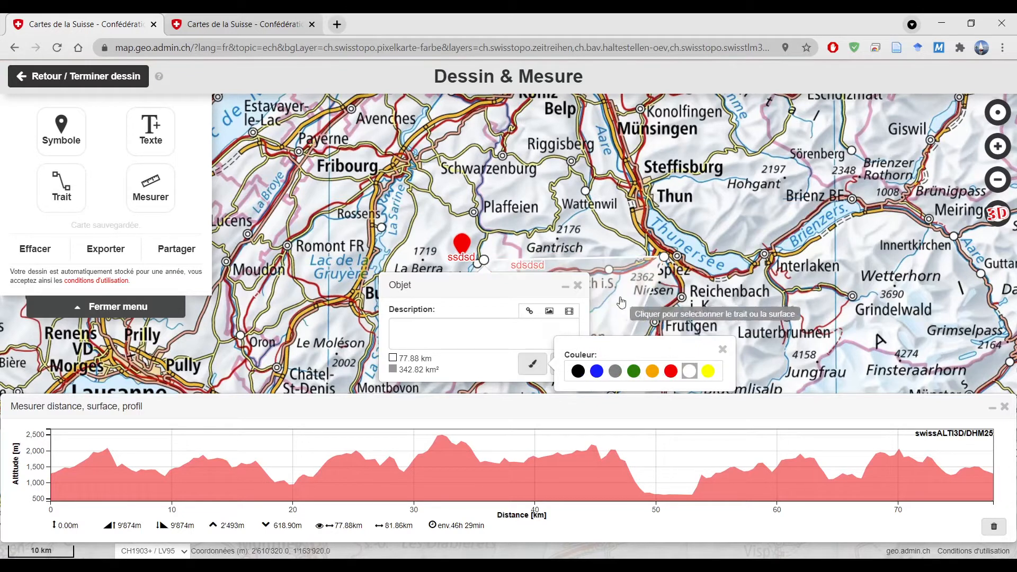
pyautogui.click(577, 285)
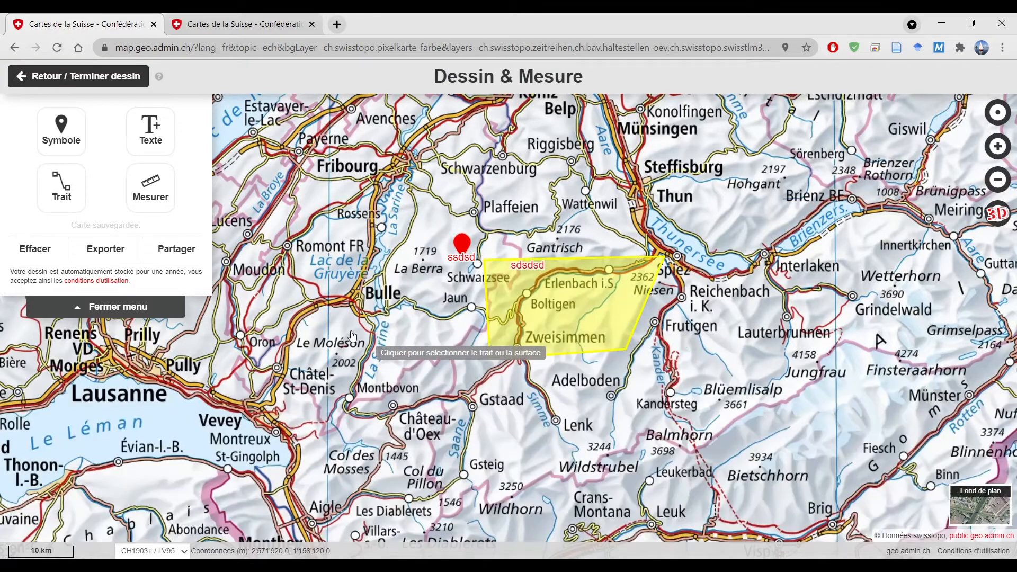
# Measure a multi-segment distance from Plaffeien past La Berra and Bulle to a point south-east of Romont
pyautogui.click(159, 210)
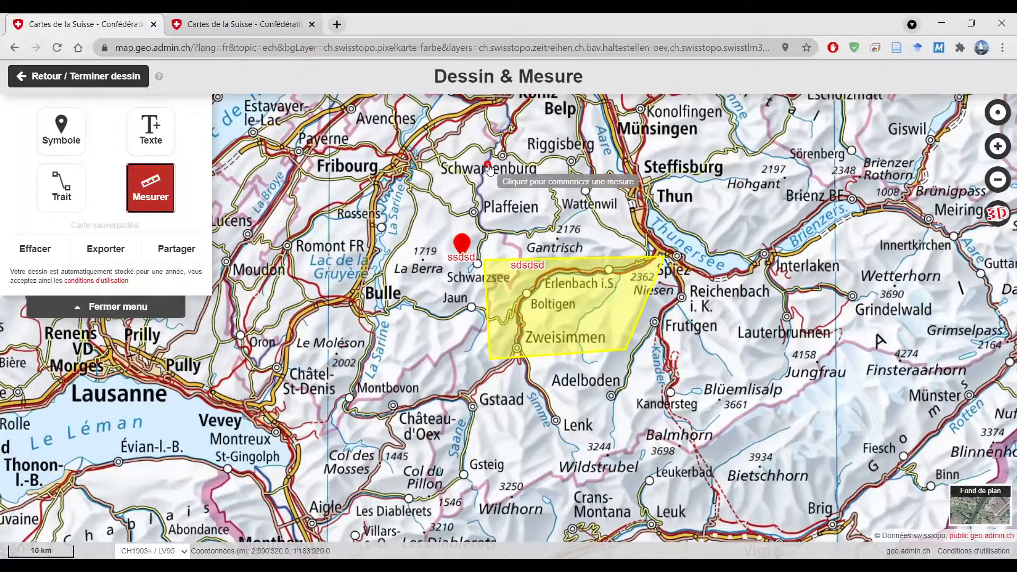
pyautogui.click(154, 196)
pyautogui.click(484, 201)
pyautogui.click(412, 223)
pyautogui.click(424, 275)
pyautogui.click(375, 307)
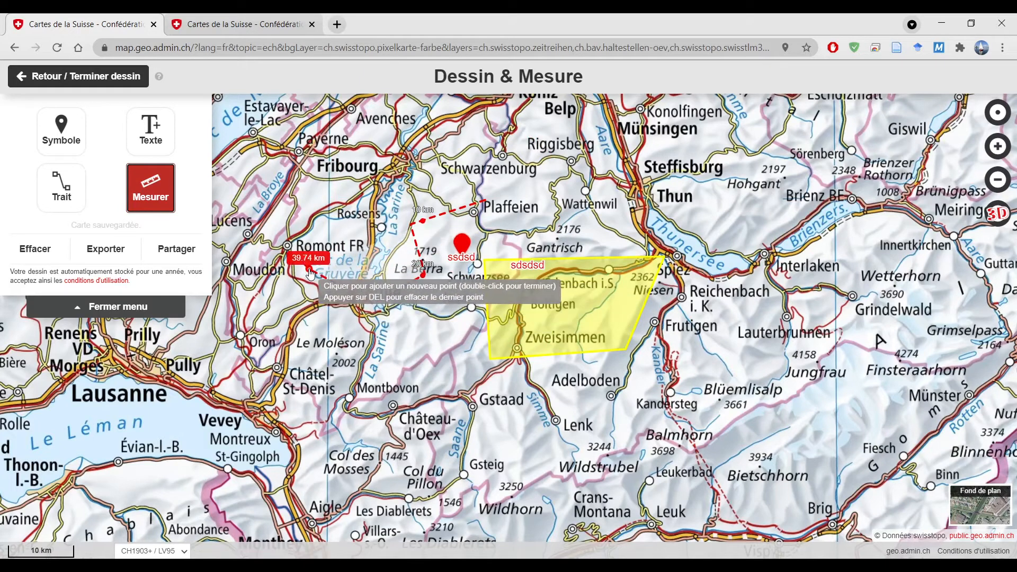
pyautogui.click(310, 270)
pyautogui.press('Escape')
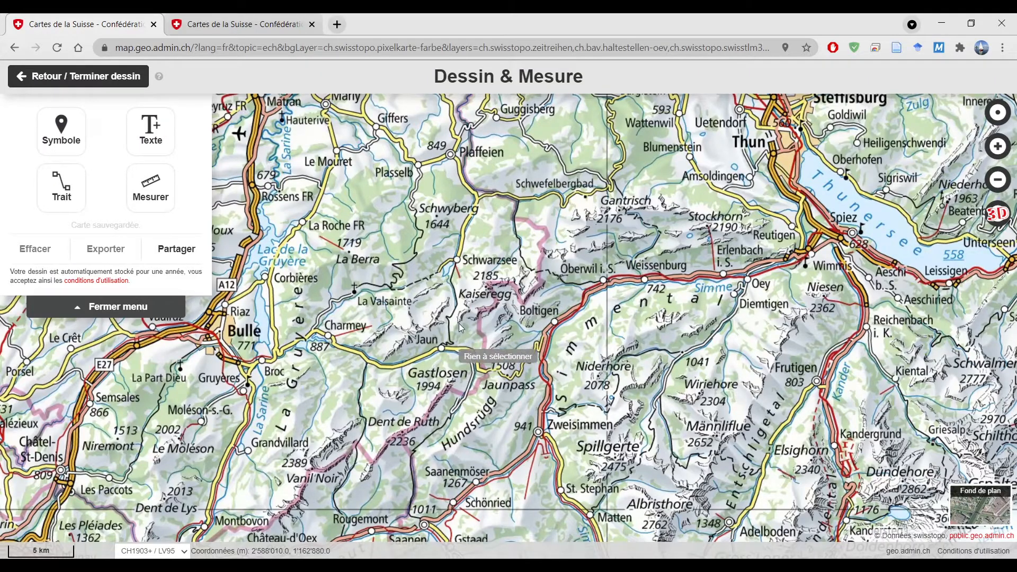
# Place a symbol at the road end beside Seeweid near Schwarzsee Bad, labelled "départ", with size Moyenne
pyautogui.scroll(2, 428, 264)
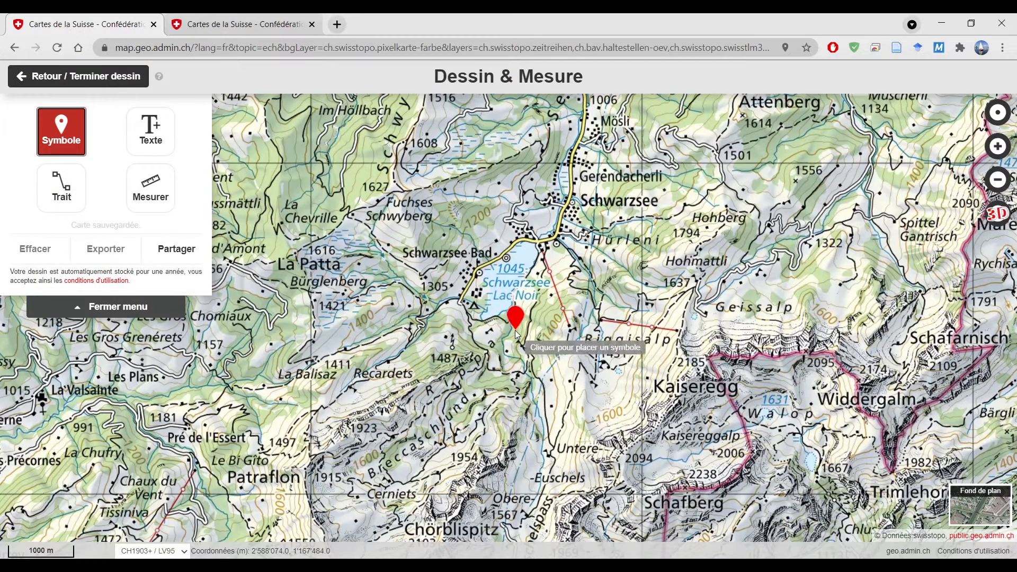
pyautogui.scroll(1, 470, 310)
pyautogui.scroll(2, 470, 310)
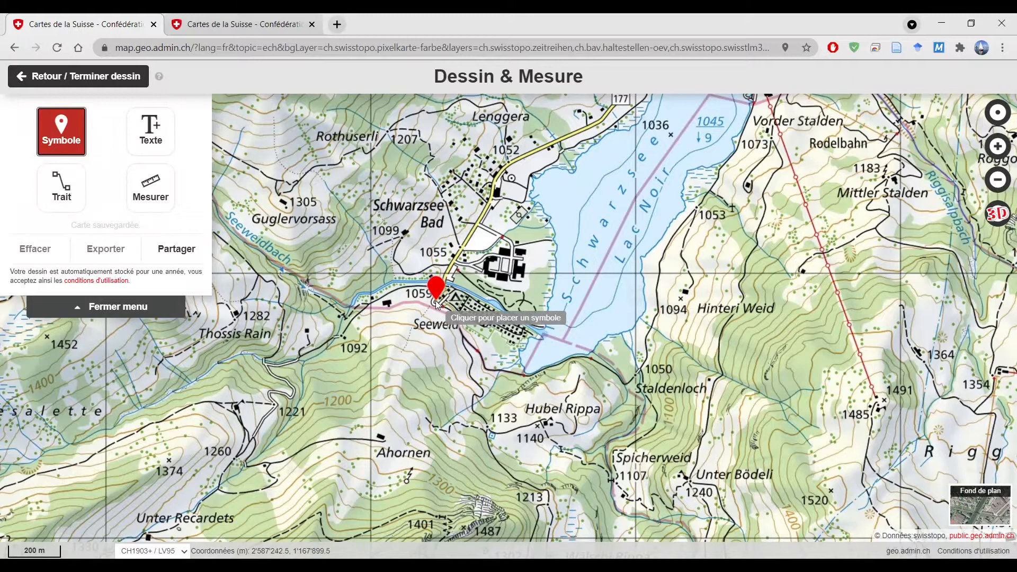
pyautogui.click(436, 303)
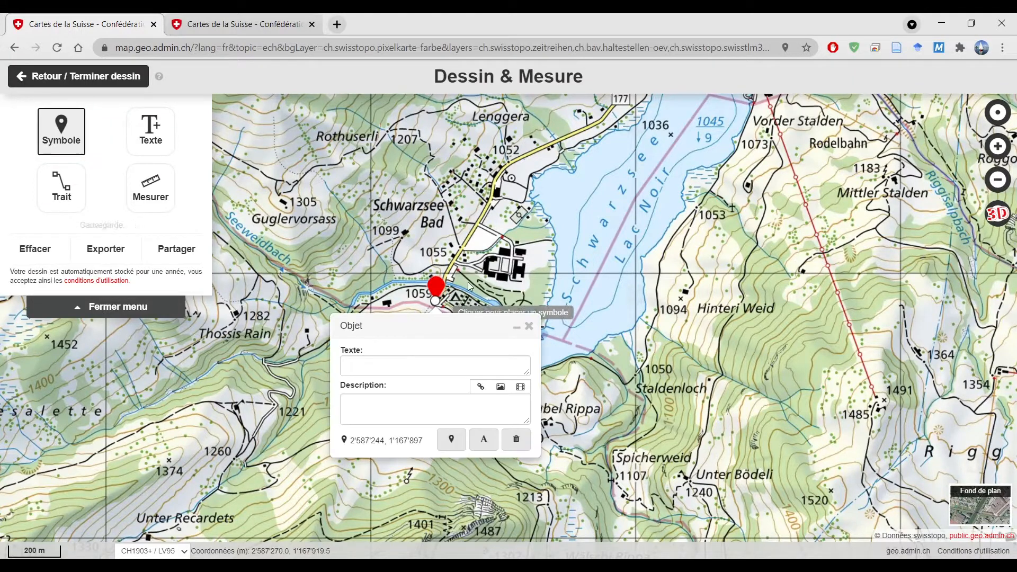
pyautogui.click(410, 364)
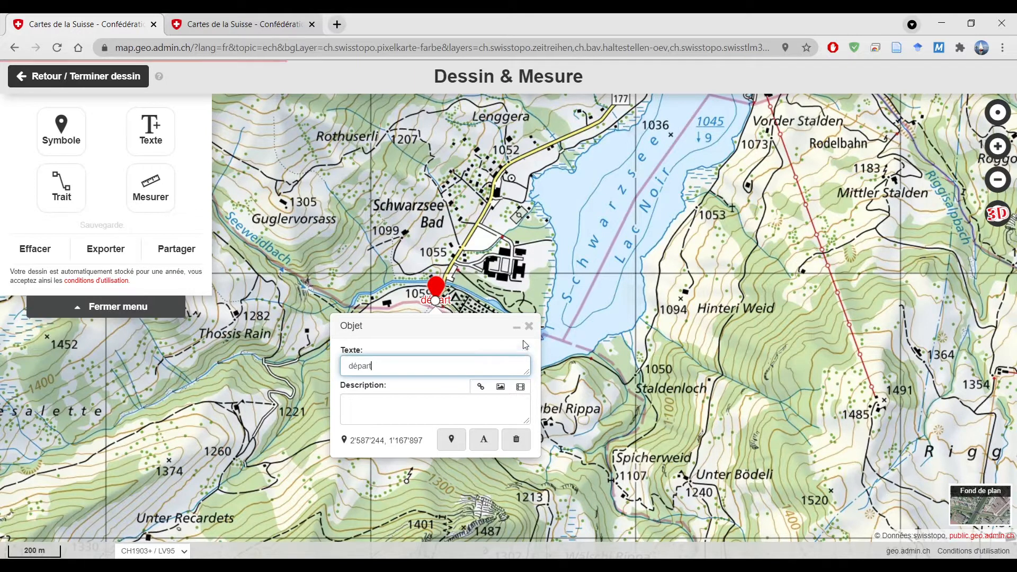
pyautogui.click(453, 449)
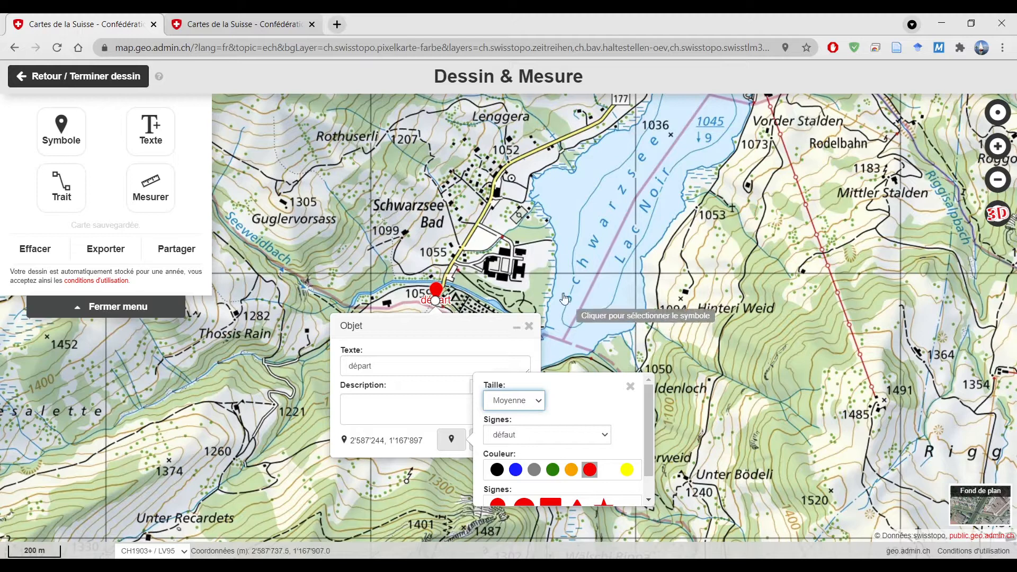
pyautogui.click(530, 326)
pyautogui.scroll(1, 519, 320)
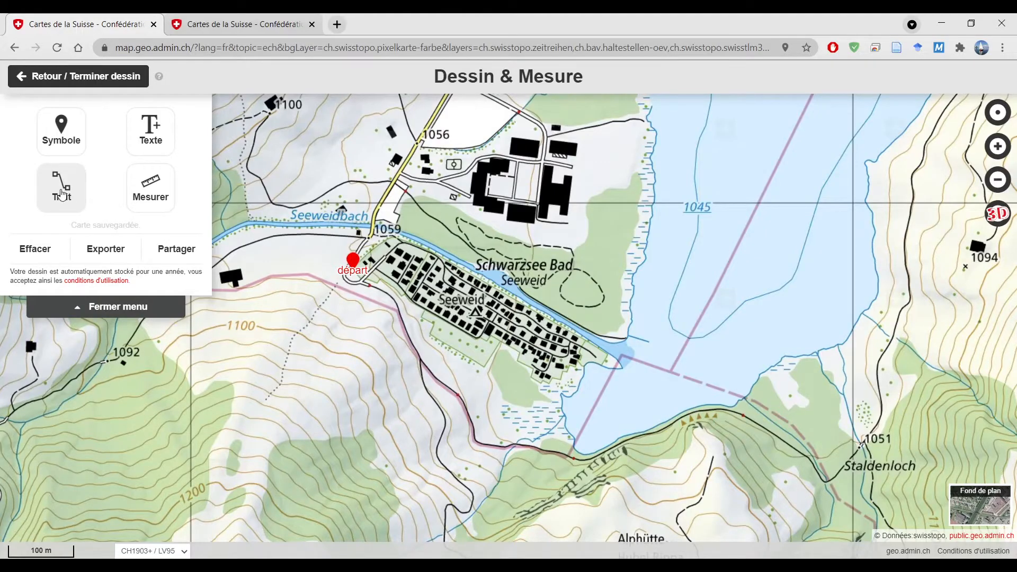
pyautogui.click(345, 280)
pyautogui.click(368, 289)
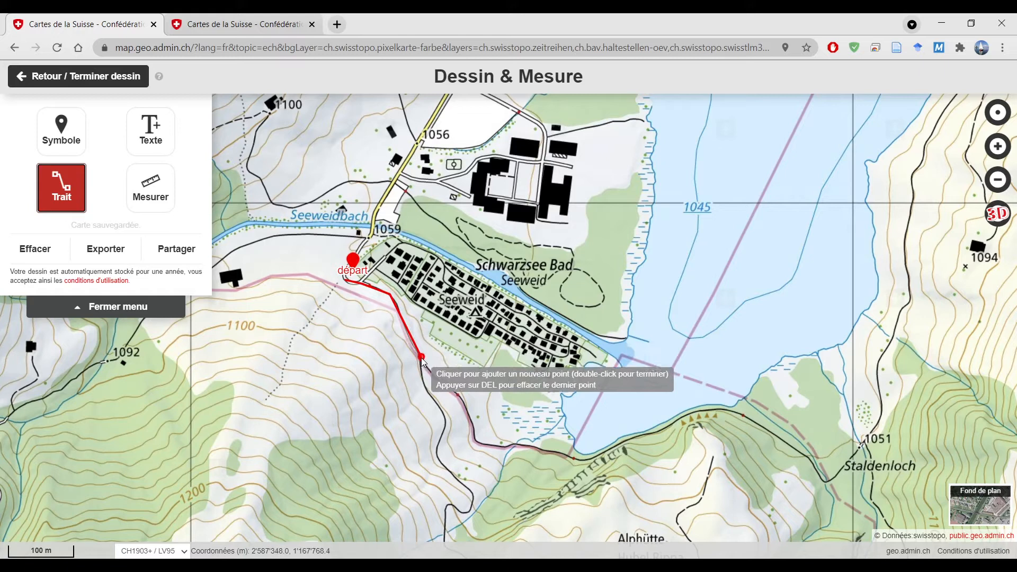
pyautogui.click(432, 377)
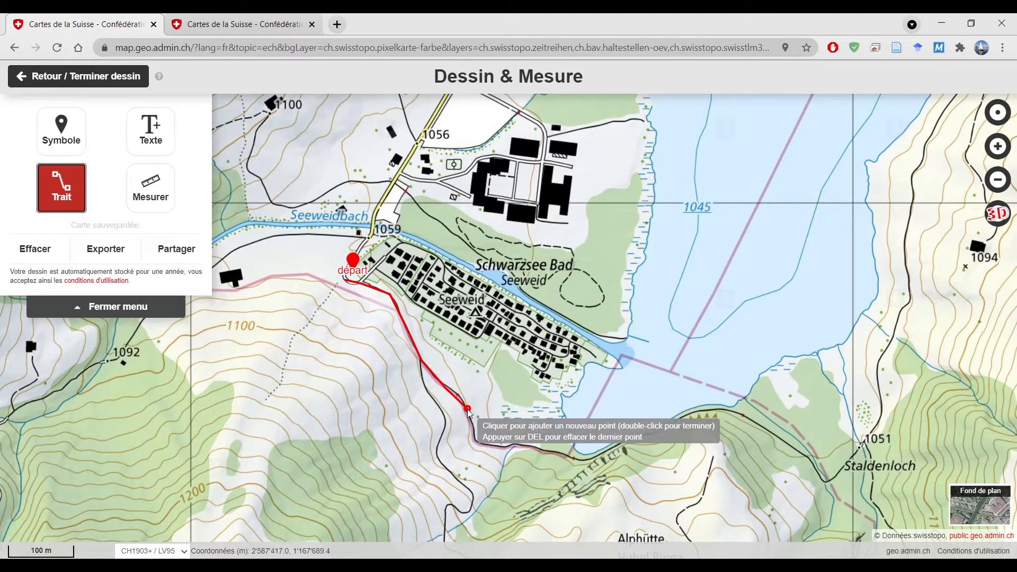
pyautogui.click(476, 441)
pyautogui.click(505, 447)
pyautogui.click(514, 443)
pyautogui.click(584, 461)
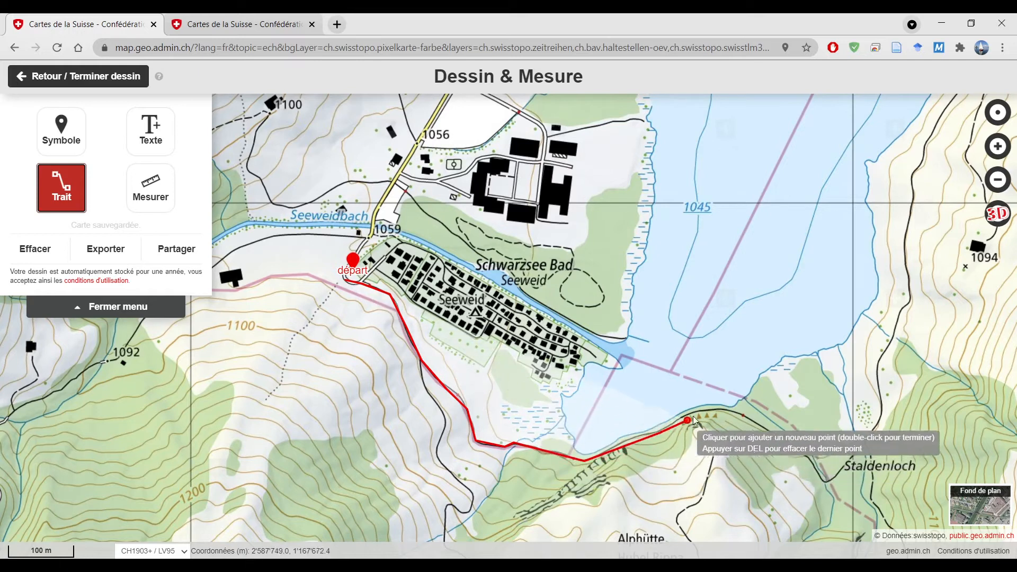
pyautogui.click(708, 410)
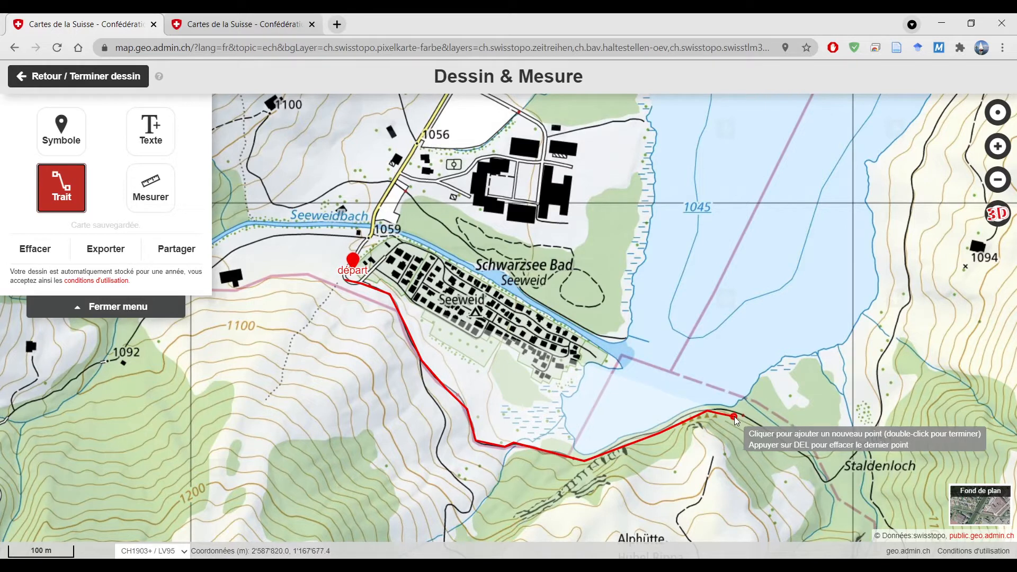
pyautogui.press('Escape')
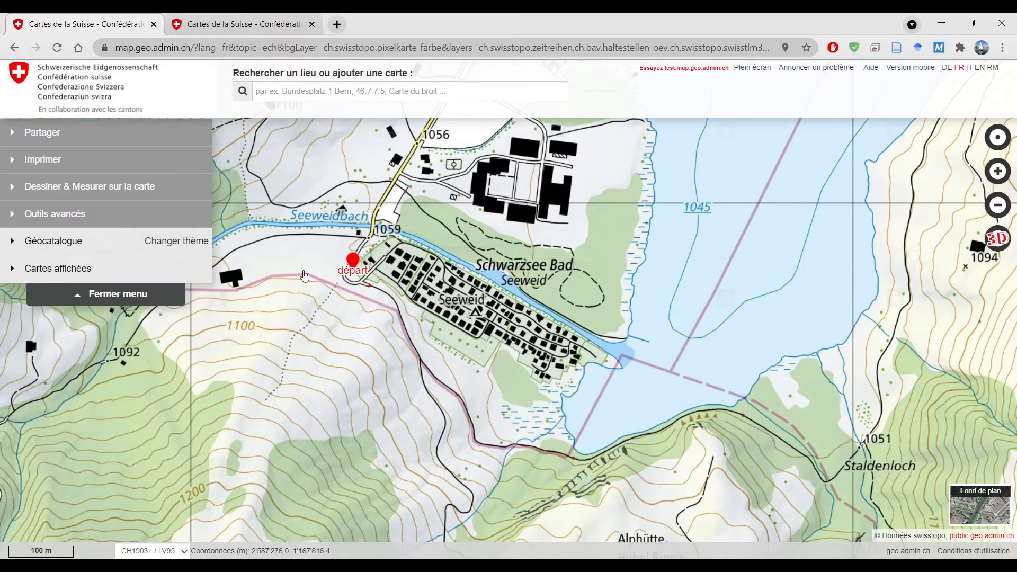
# Draw a line about 680 m long from the "départ" symbol along the road and Schwarzsee's southern shore, and minimise its profile and properties
pyautogui.click(69, 186)
pyautogui.click(62, 188)
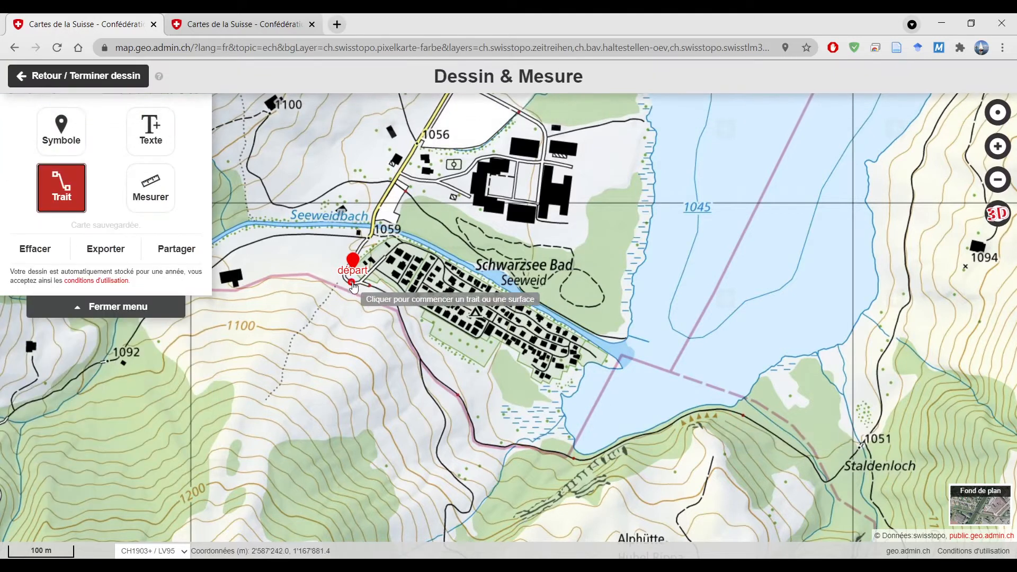
pyautogui.click(339, 283)
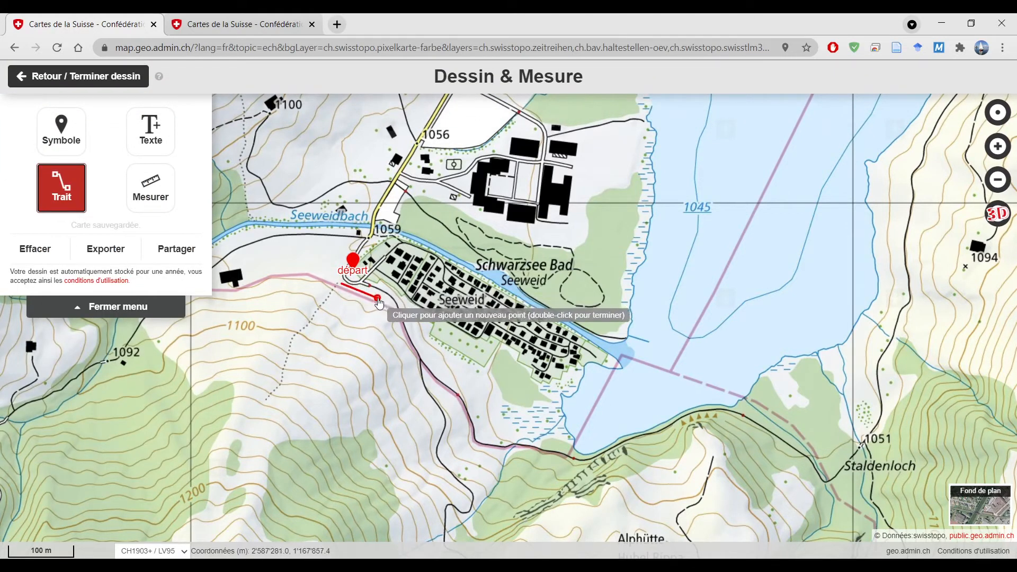
pyautogui.click(381, 295)
pyautogui.click(390, 305)
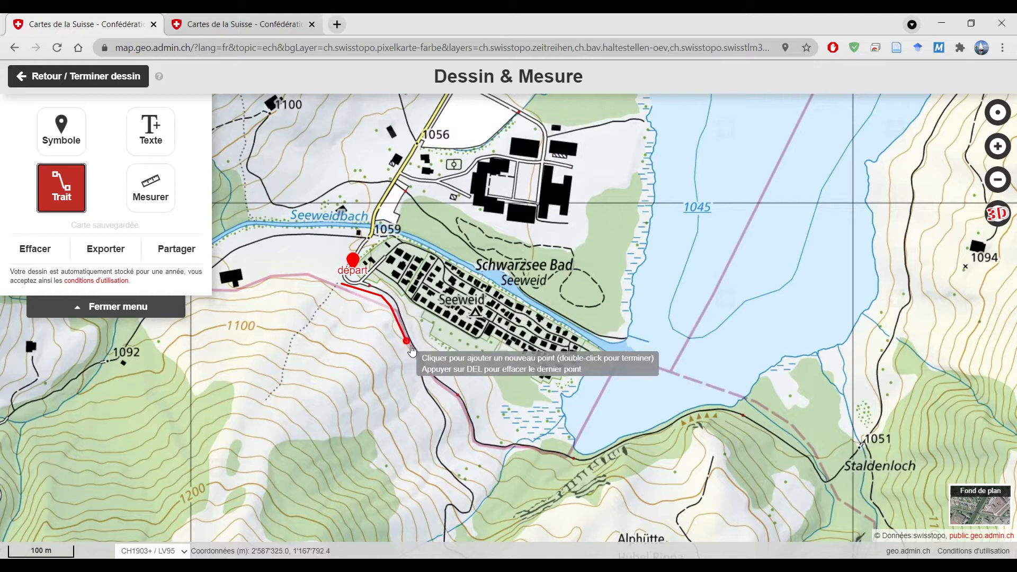
pyautogui.click(410, 352)
pyautogui.click(432, 388)
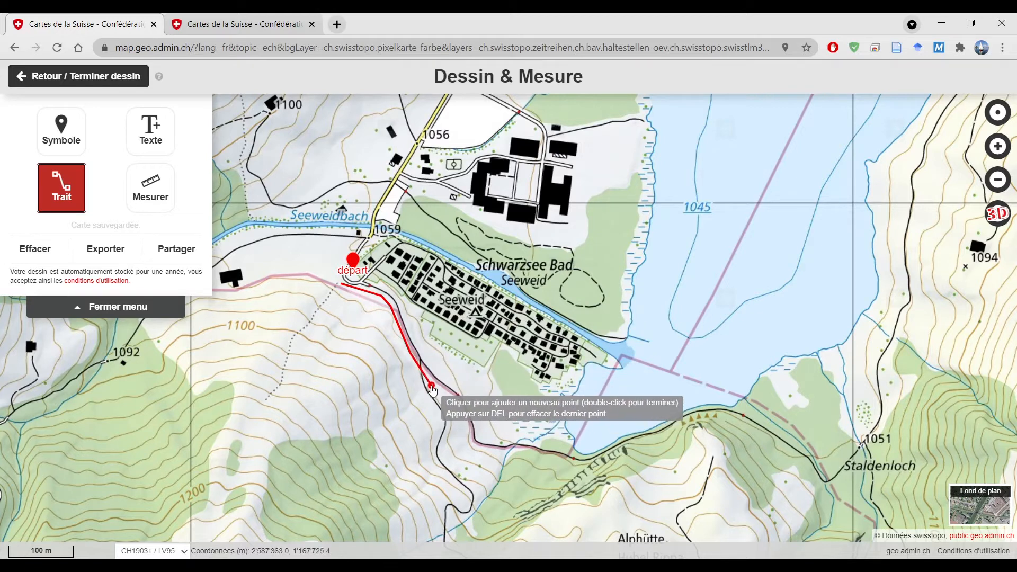
pyautogui.click(453, 402)
pyautogui.click(475, 449)
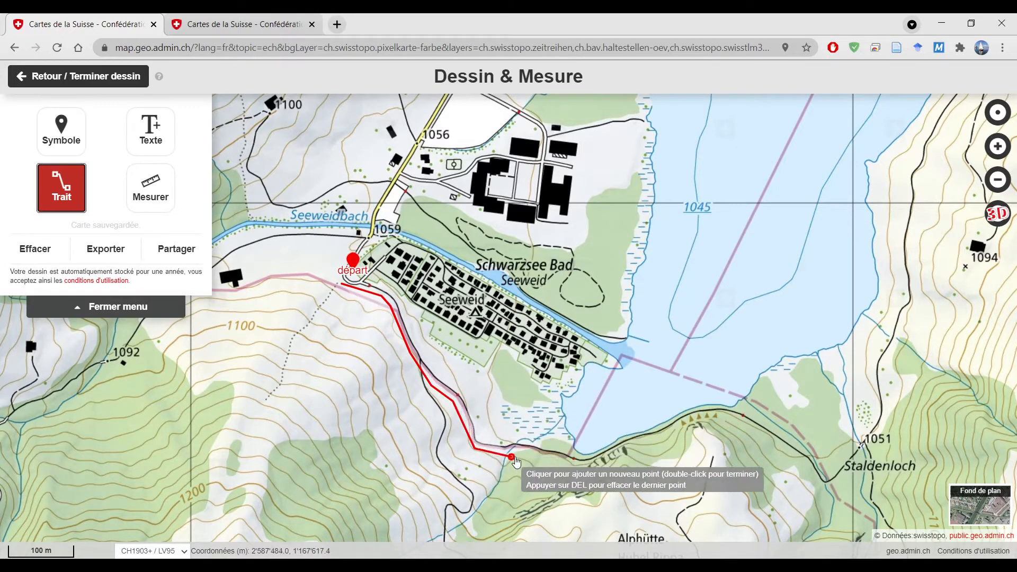
pyautogui.click(516, 457)
pyautogui.click(540, 454)
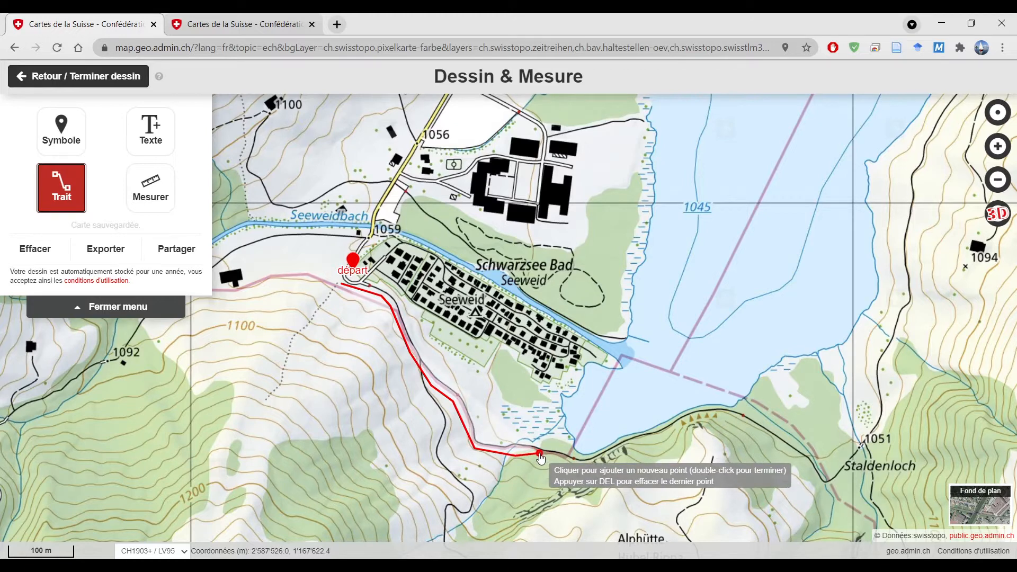
pyautogui.click(577, 465)
pyautogui.click(596, 461)
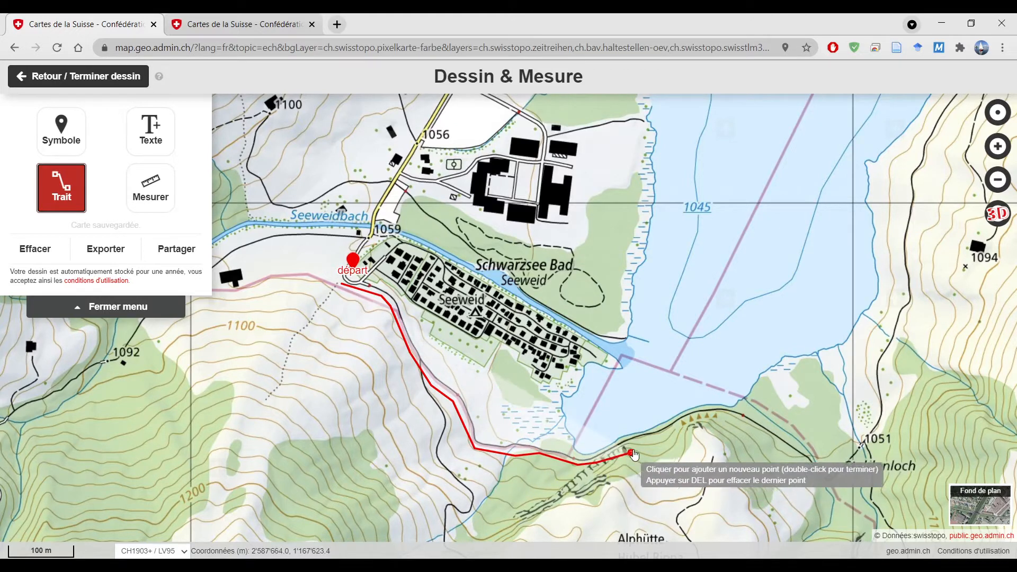
pyautogui.click(690, 422)
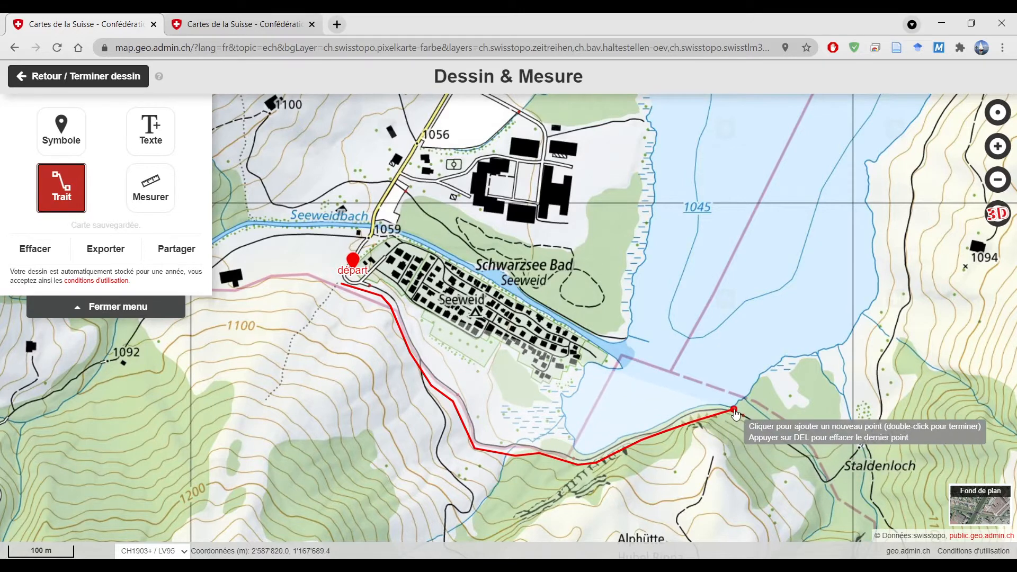
pyautogui.click(711, 427)
pyautogui.click(711, 427)
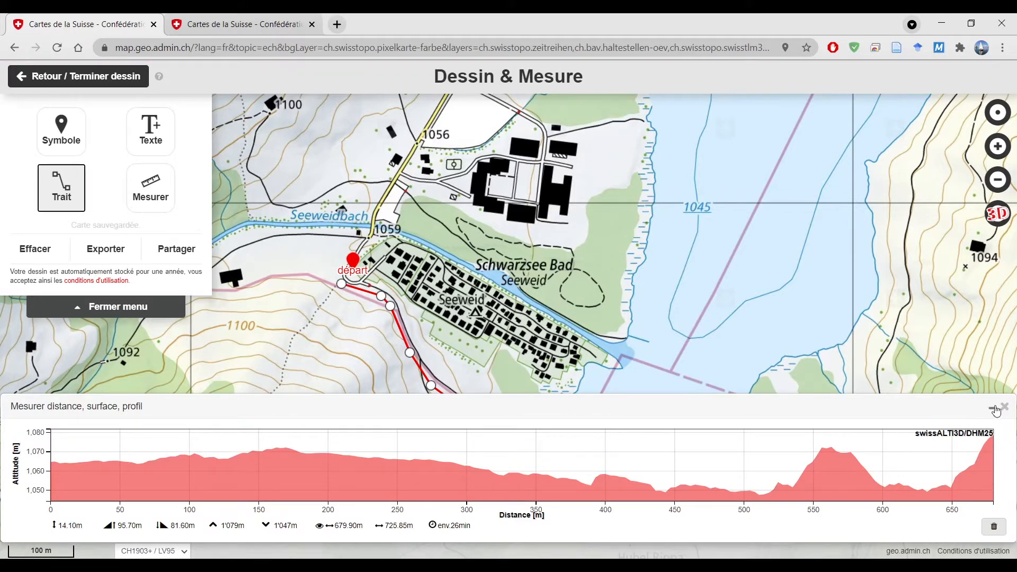
pyautogui.click(993, 408)
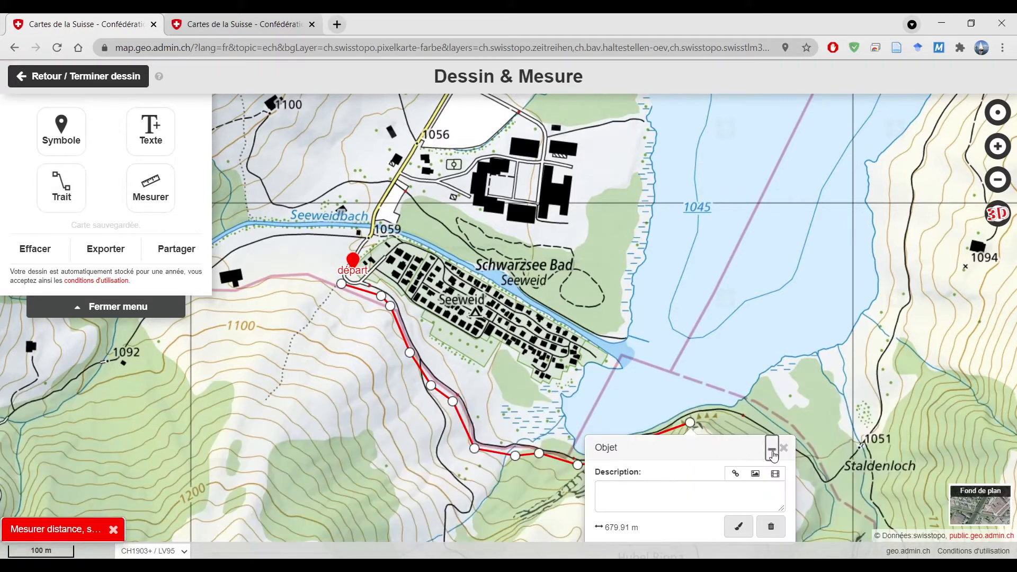
pyautogui.click(772, 452)
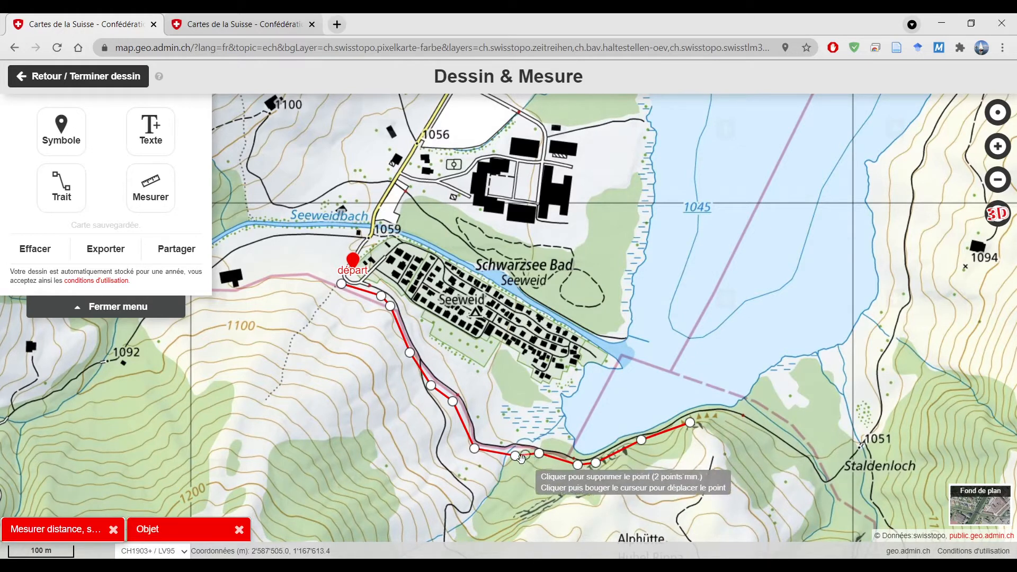
# Pull a route point south of the lake away from the line and place it back beside the shore path
pyautogui.moveTo(534, 452); pyautogui.dragTo(505, 529)
pyautogui.moveTo(633, 513); pyautogui.dragTo(640, 383)
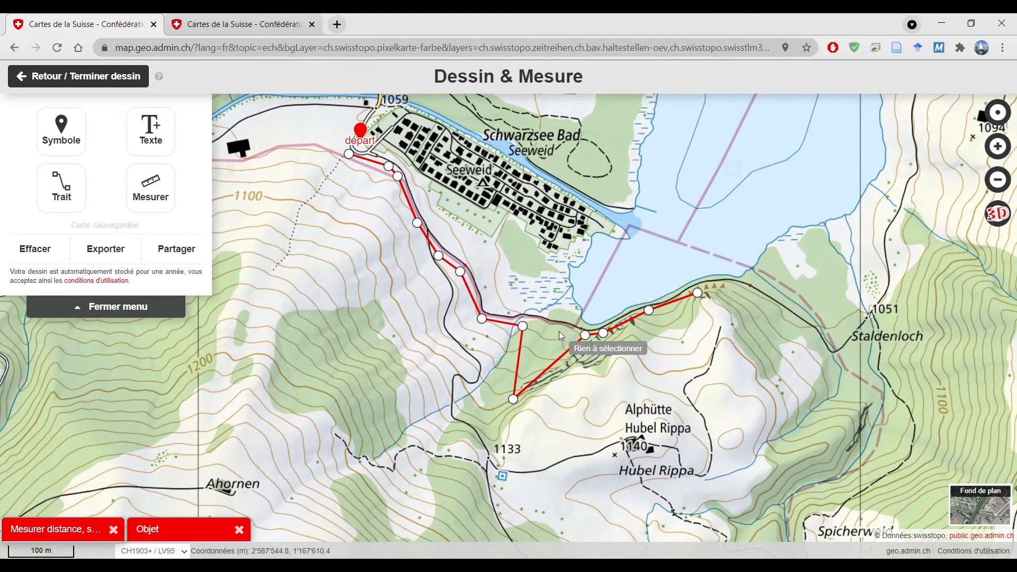
pyautogui.scroll(1, 559, 326)
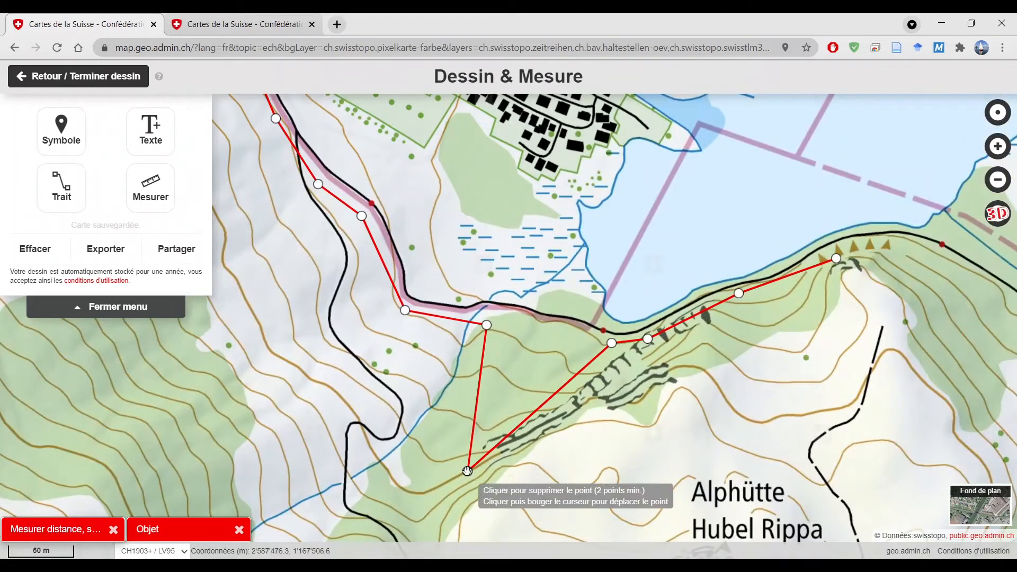
pyautogui.moveTo(468, 471); pyautogui.dragTo(543, 327)
pyautogui.scroll(-1, 481, 385)
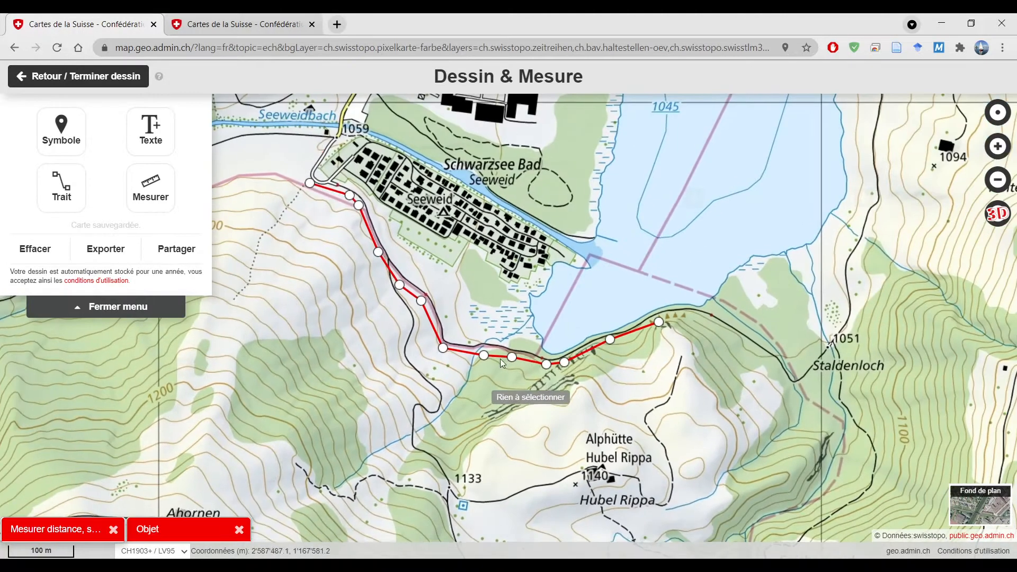
# Add intermediate points to the route on its segments south of Seeweid and along the southern shore
pyautogui.click(529, 359)
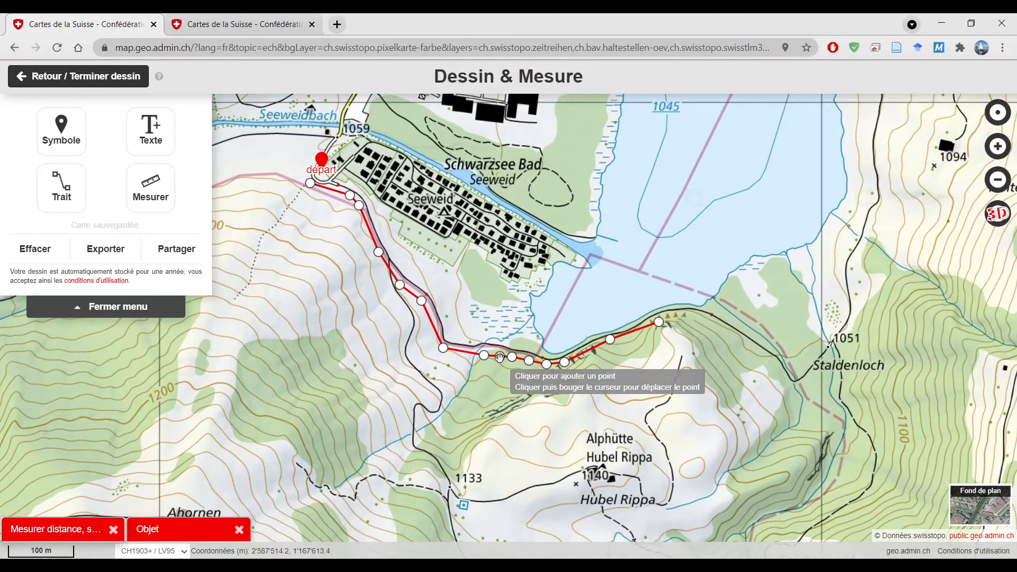
pyautogui.click(432, 325)
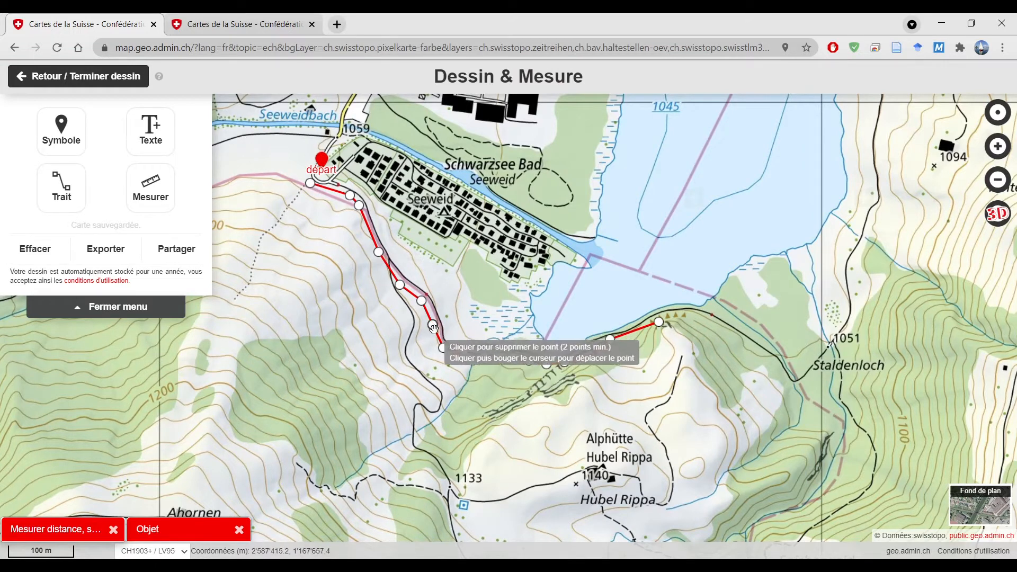
pyautogui.click(440, 338)
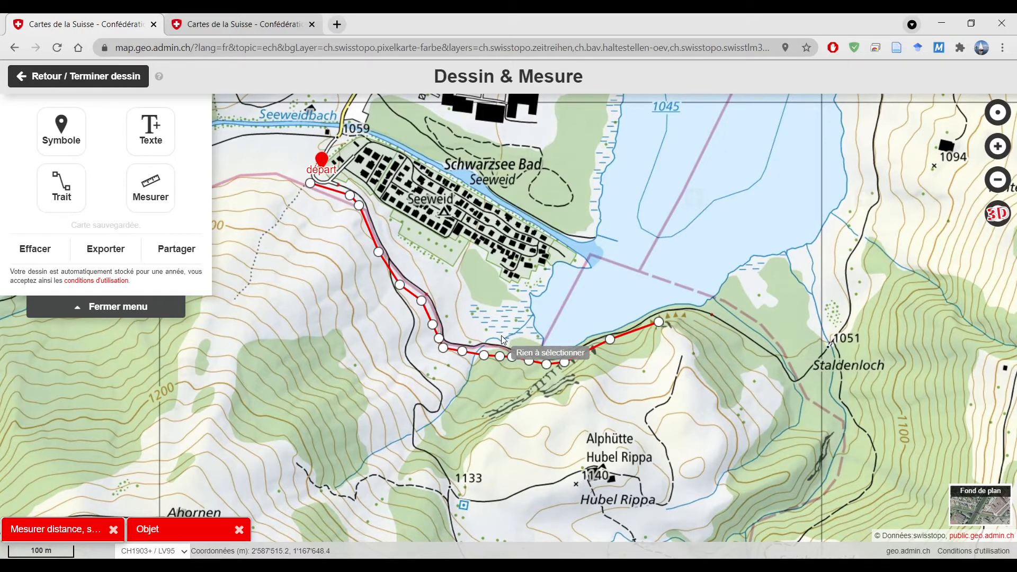
# Switch to the other map with the Départ–arrivée route, select the route line, and minimise its properties and elevation profile
pyautogui.hotkey('ctrl', 'Tab')
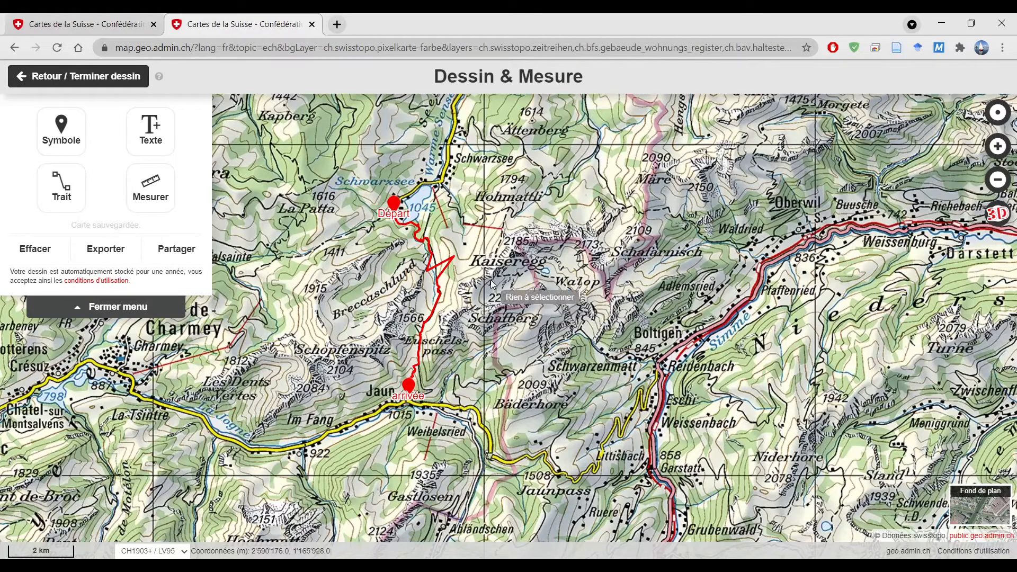
pyautogui.scroll(3, 435, 268)
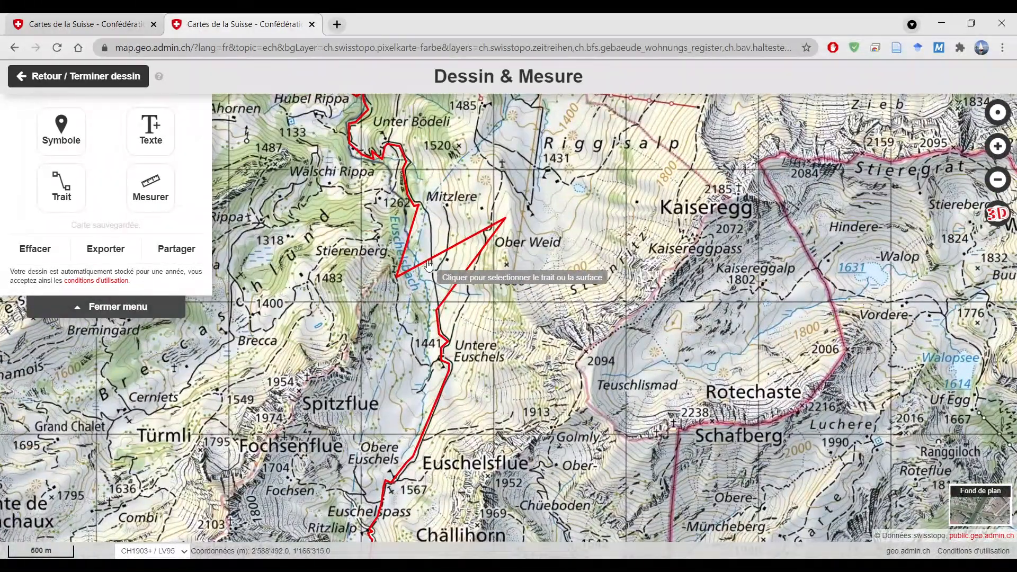
pyautogui.click(420, 267)
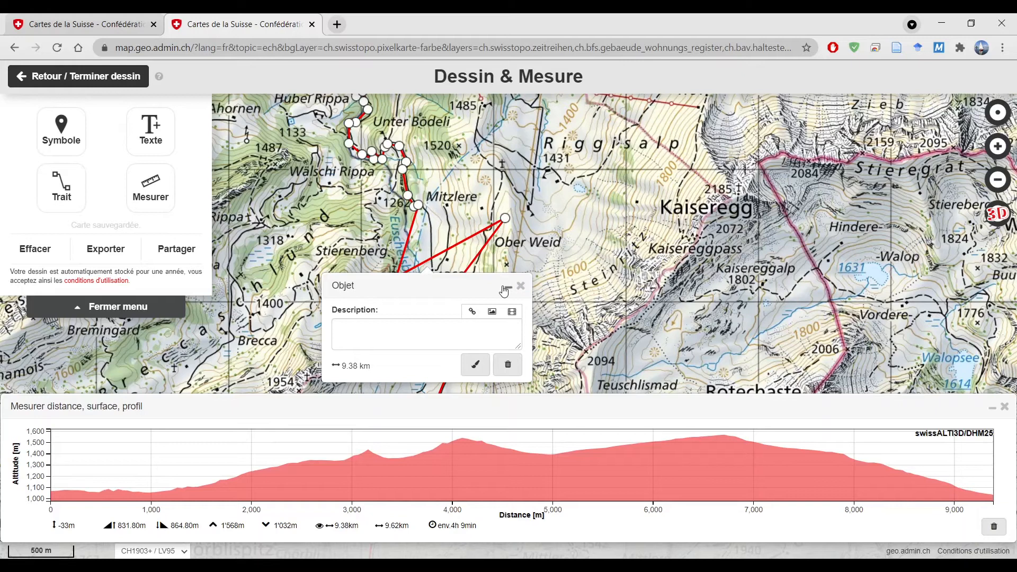
pyautogui.click(505, 289)
pyautogui.click(1004, 407)
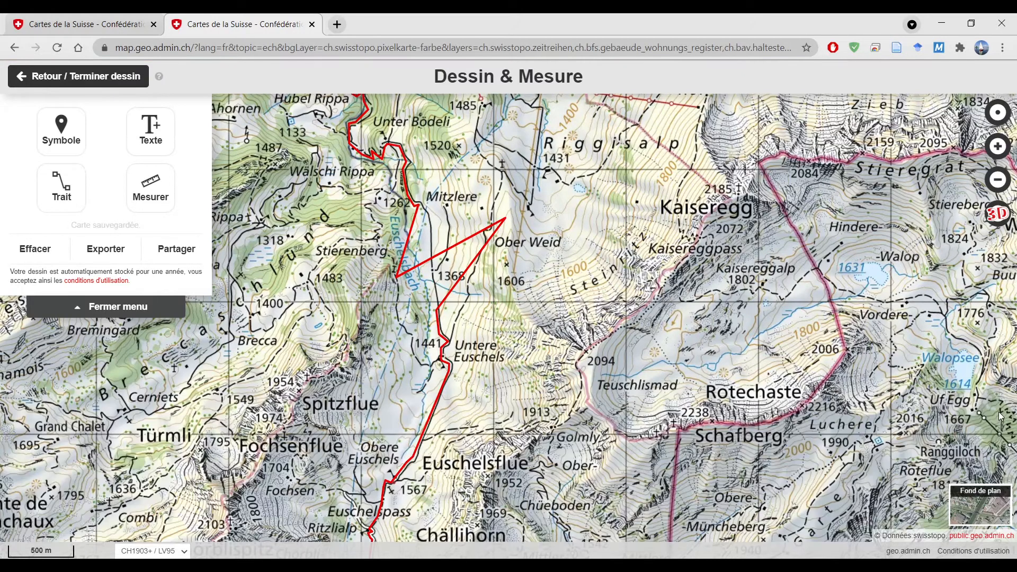
pyautogui.click(439, 258)
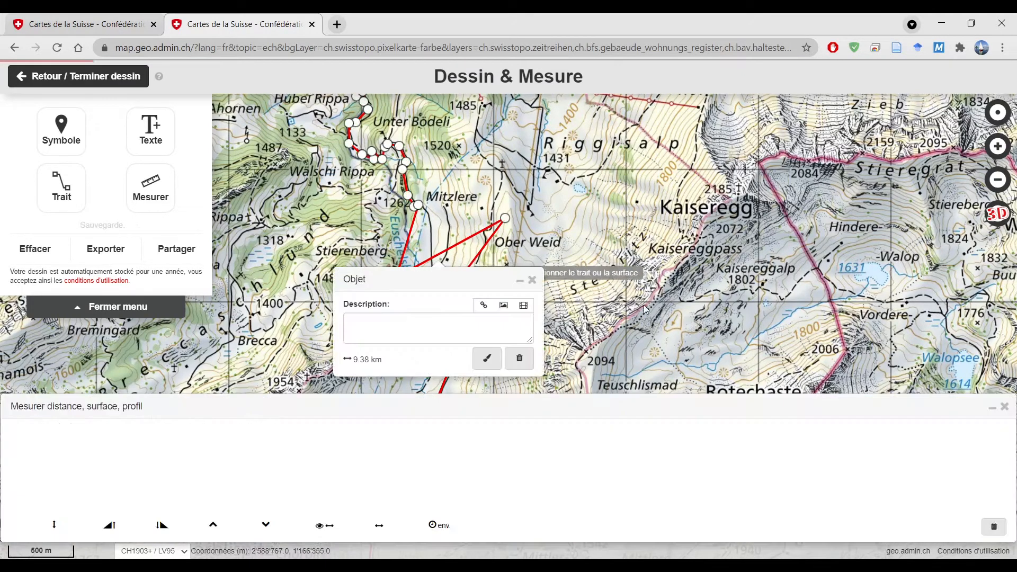
pyautogui.click(994, 409)
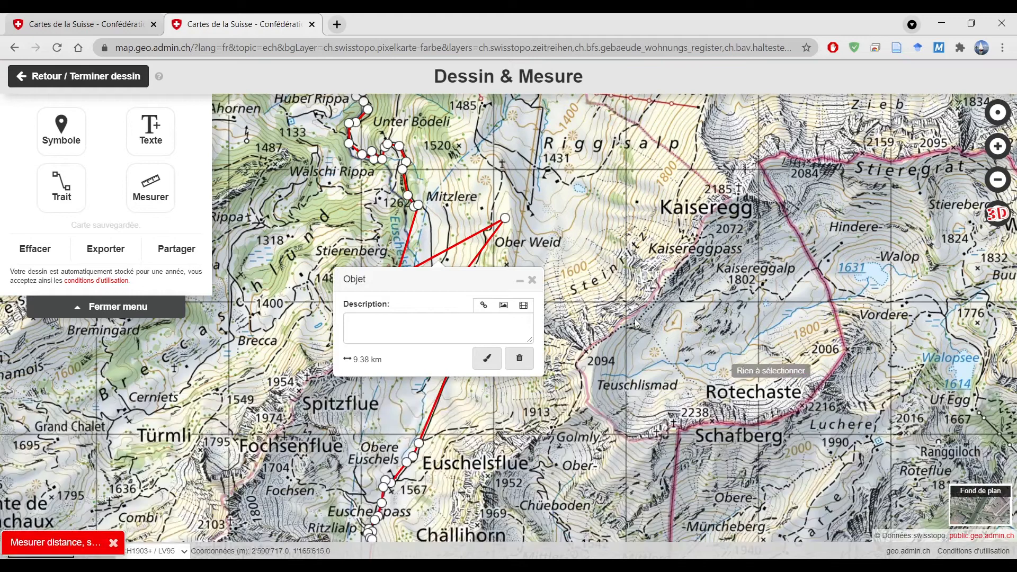
pyautogui.click(520, 282)
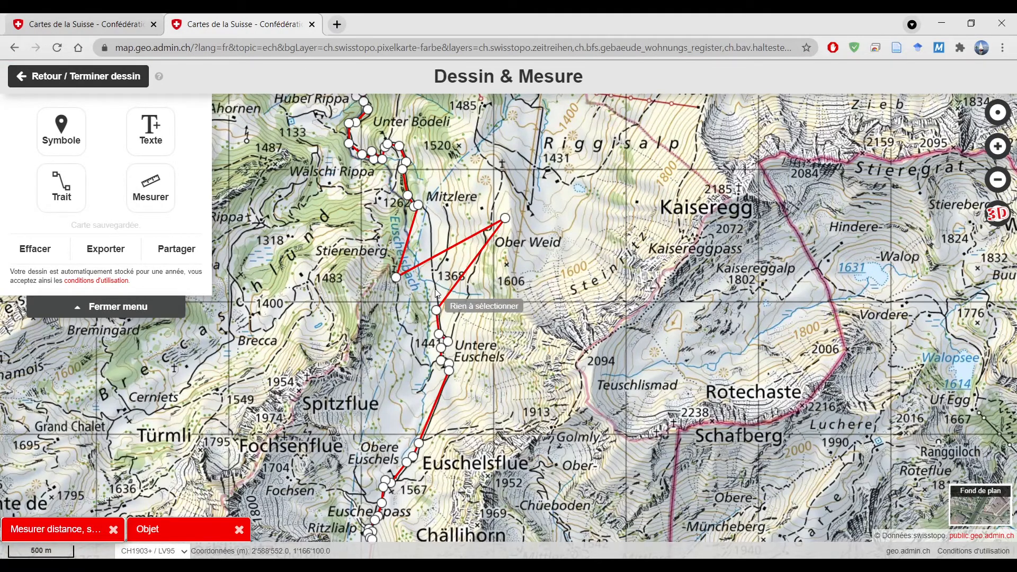
# Move the two stray route points near Ober Weid and Stierenberg back onto the path towards Untere Euschels
pyautogui.scroll(1, 440, 289)
pyautogui.scroll(1, 440, 289)
pyautogui.moveTo(574, 153); pyautogui.dragTo(435, 280)
pyautogui.moveTo(358, 266); pyautogui.dragTo(419, 144)
# Examine the corrected route's elevation profile and its points along the path from Untere Euschels over Euschelspass down to Jaun
pyautogui.scroll(-1, 423, 220)
pyautogui.moveTo(376, 196); pyautogui.dragTo(391, 47)
pyautogui.scroll(2, 451, 161)
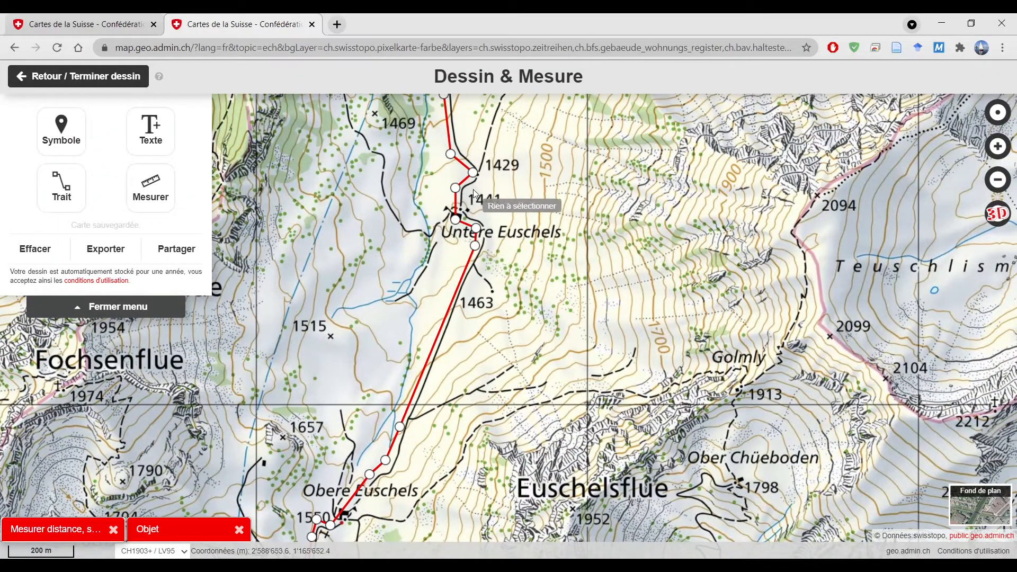
pyautogui.moveTo(527, 317); pyautogui.dragTo(597, 78)
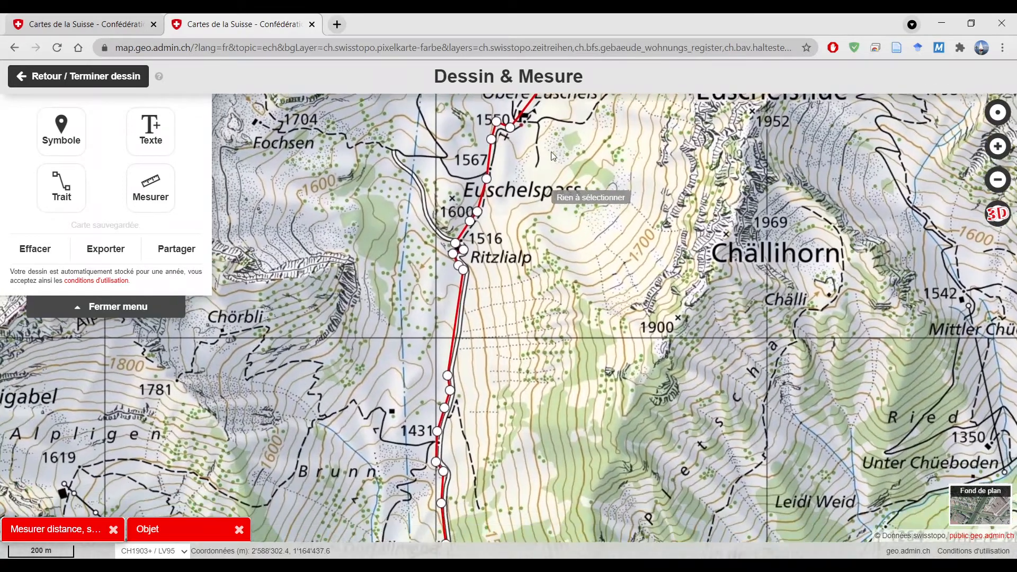
pyautogui.click(96, 520)
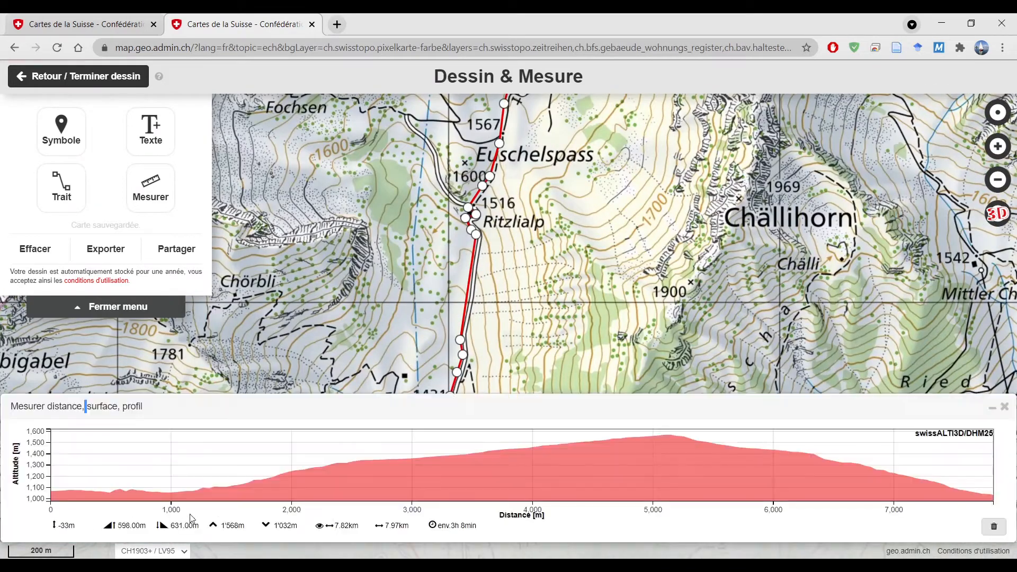
pyautogui.click(994, 410)
pyautogui.moveTo(542, 488)
pyautogui.mouseDown()
pyautogui.moveTo(536, 228)
pyautogui.moveTo(514, 69)
pyautogui.moveTo(564, 75)
pyautogui.mouseUp()
pyautogui.scroll(4, 371, 302)
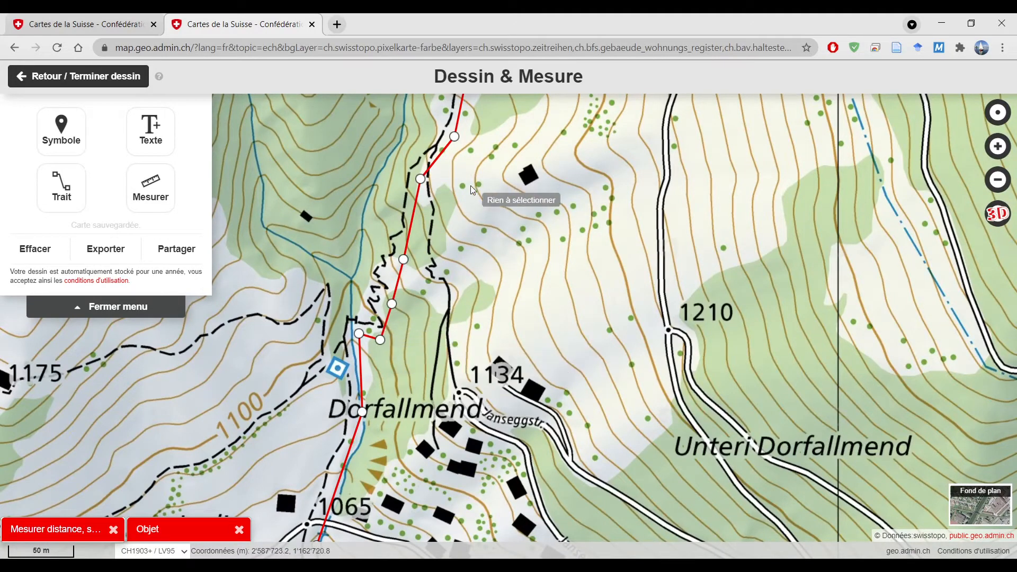
pyautogui.scroll(-2, 461, 204)
pyautogui.moveTo(499, 193); pyautogui.dragTo(409, 487)
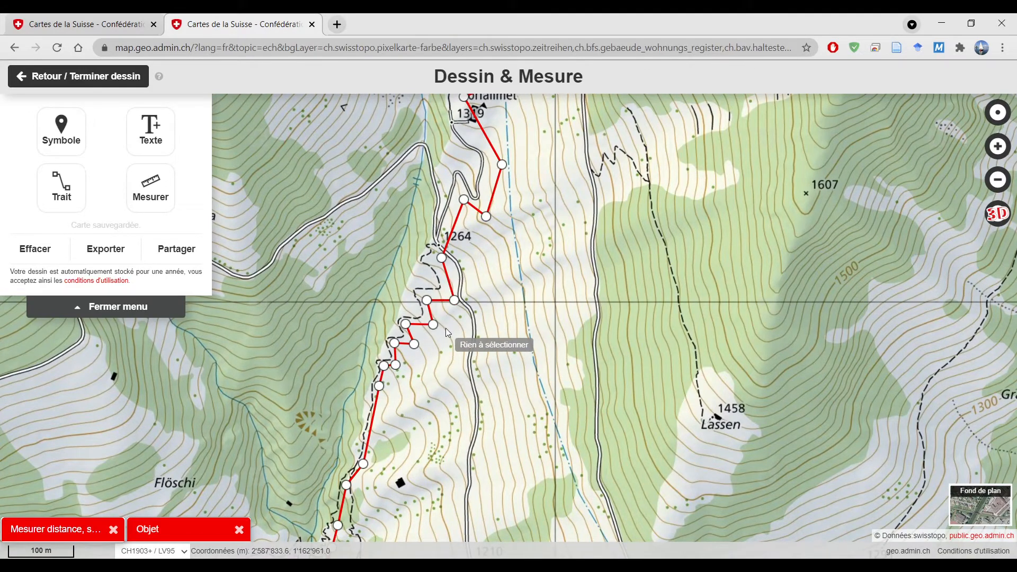
pyautogui.scroll(-4, 446, 328)
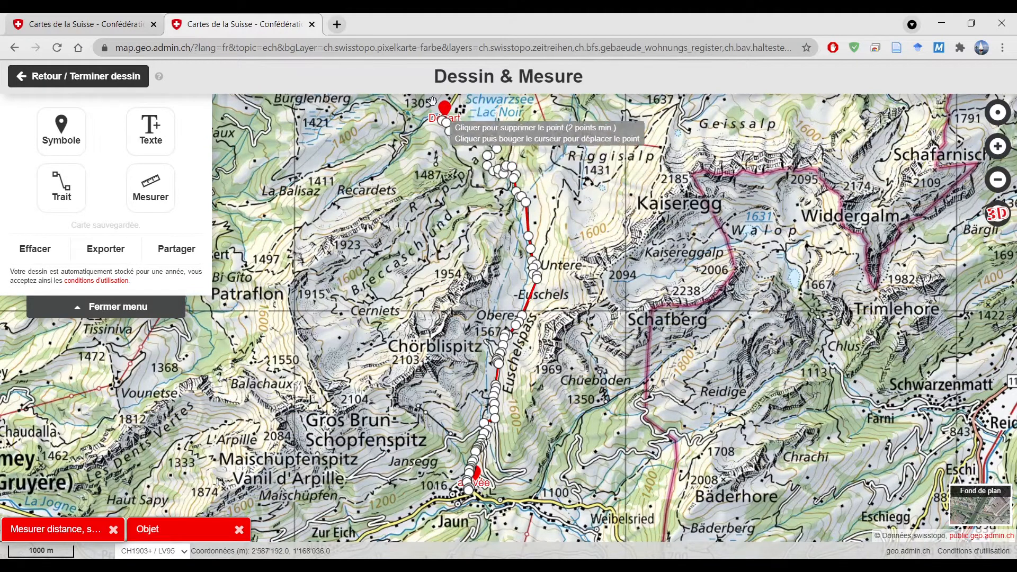
# Finish the drawing and set up the print with A4 portrait orientation and a 1:25'000 scale
pyautogui.click(37, 77)
pyautogui.scroll(-2, 459, 273)
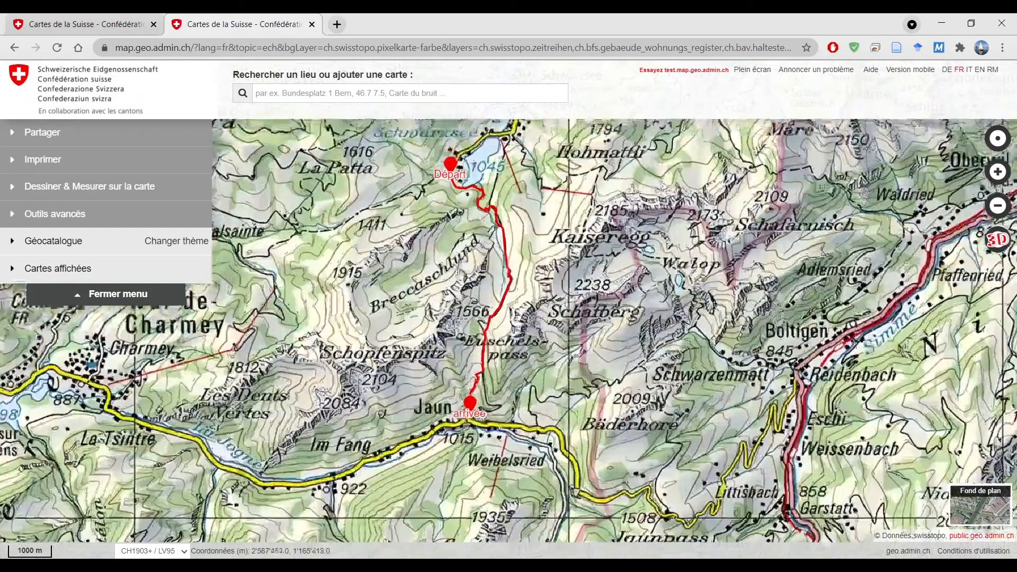
pyautogui.click(65, 160)
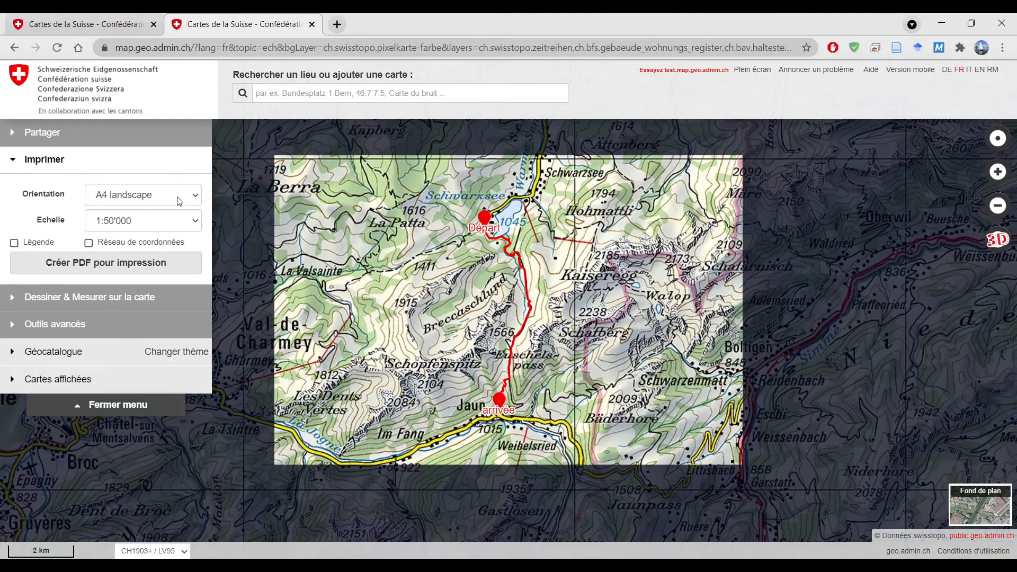
pyautogui.click(196, 199)
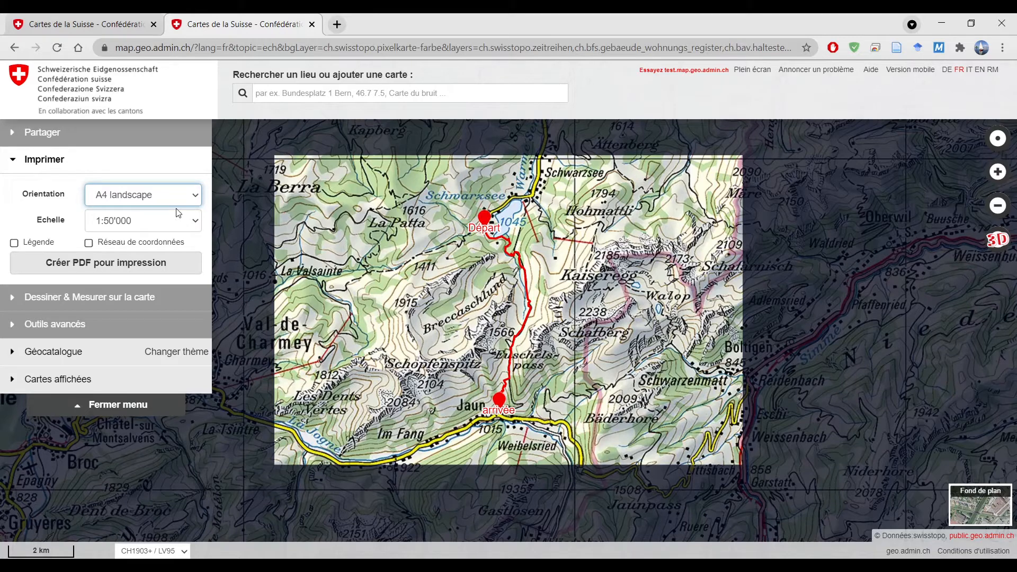
pyautogui.click(160, 223)
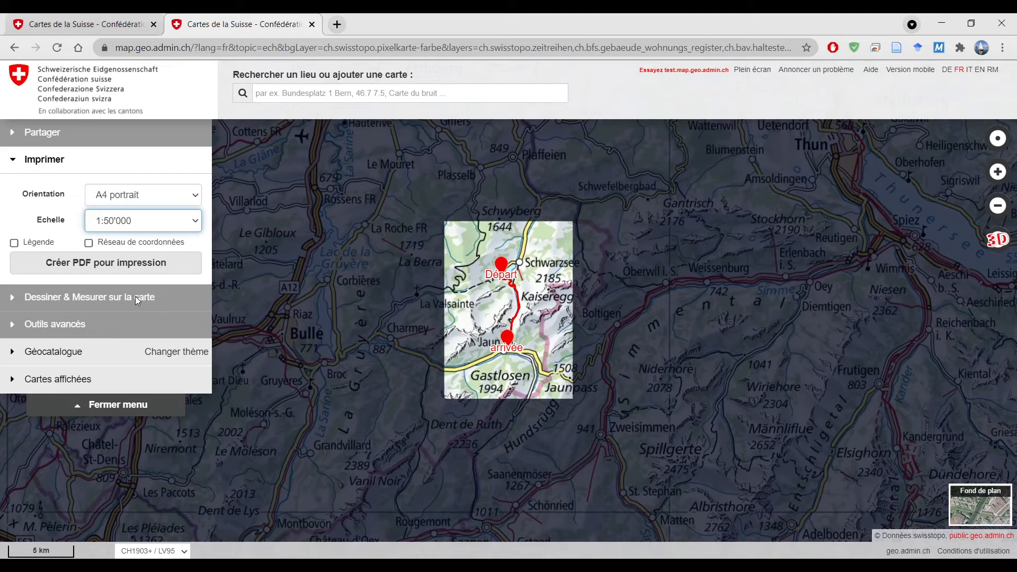
pyautogui.press('Up')
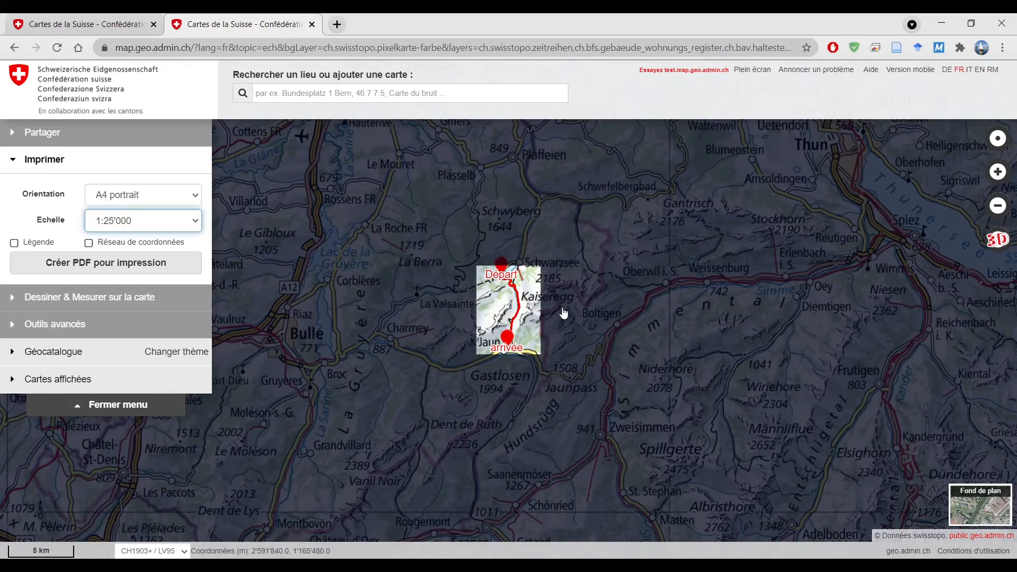
# Centre the print frame on the Départ–arrivée route, include the legend, and create the PDF for printing
pyautogui.scroll(3, 498, 304)
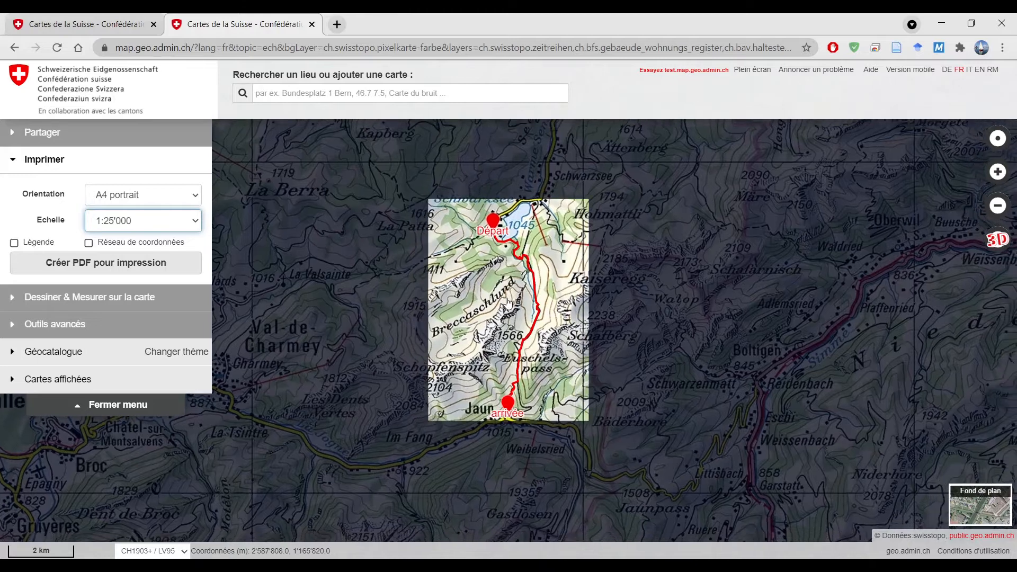
pyautogui.moveTo(507, 300)
pyautogui.mouseDown()
pyautogui.moveTo(502, 292)
pyautogui.moveTo(590, 292)
pyautogui.moveTo(553, 312)
pyautogui.moveTo(493, 280)
pyautogui.moveTo(495, 298)
pyautogui.moveTo(489, 293)
pyautogui.moveTo(510, 289)
pyautogui.moveTo(502, 294)
pyautogui.mouseUp()
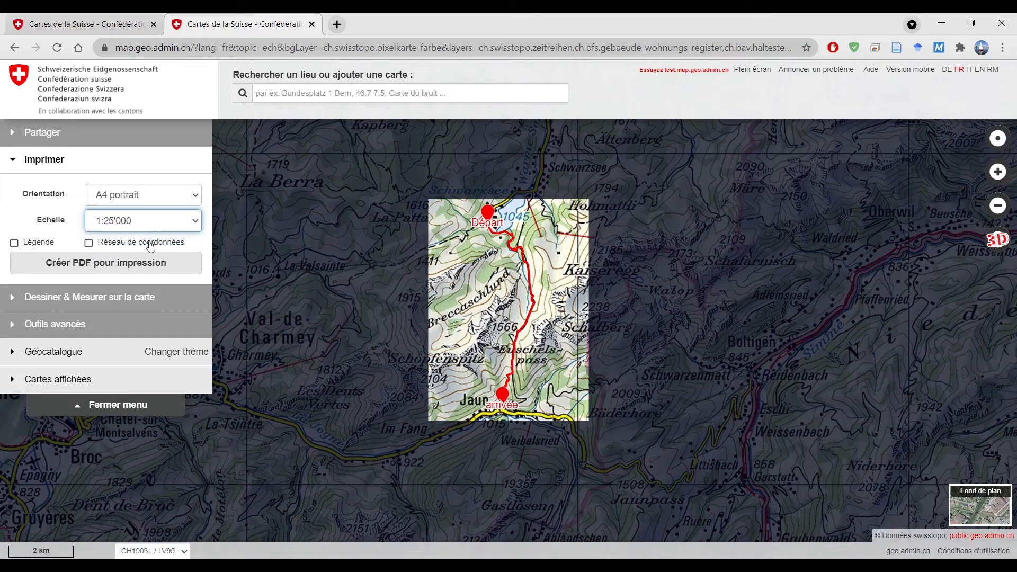
pyautogui.click(25, 242)
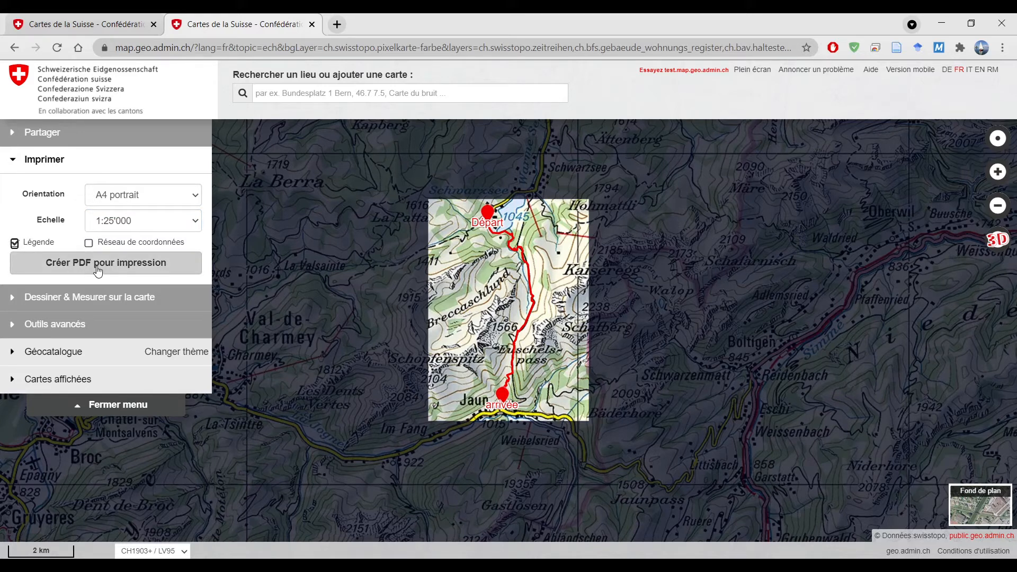
pyautogui.click(109, 268)
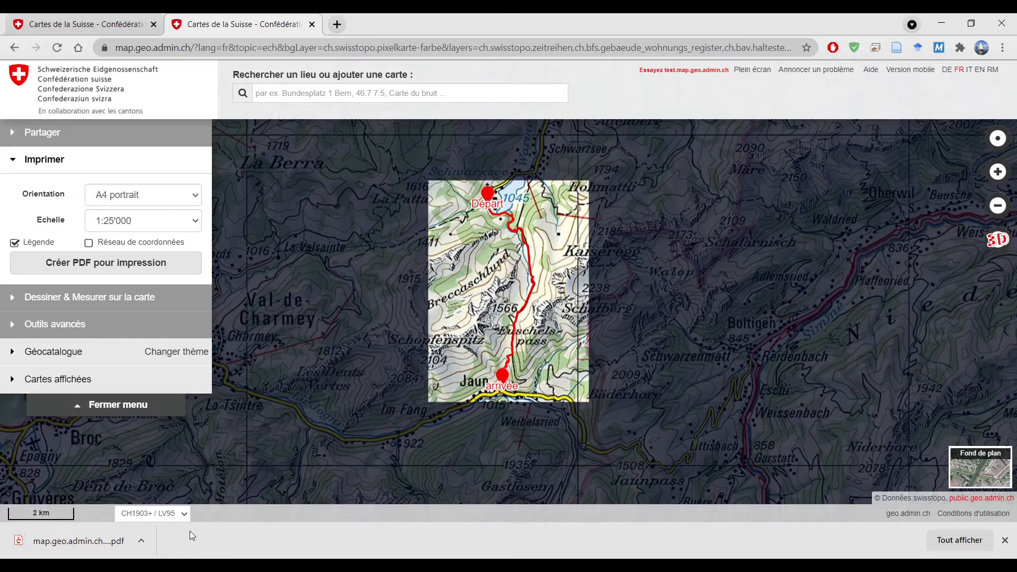
# Close the print setup and copy the share link of the map with the hiking route
pyautogui.click(43, 162)
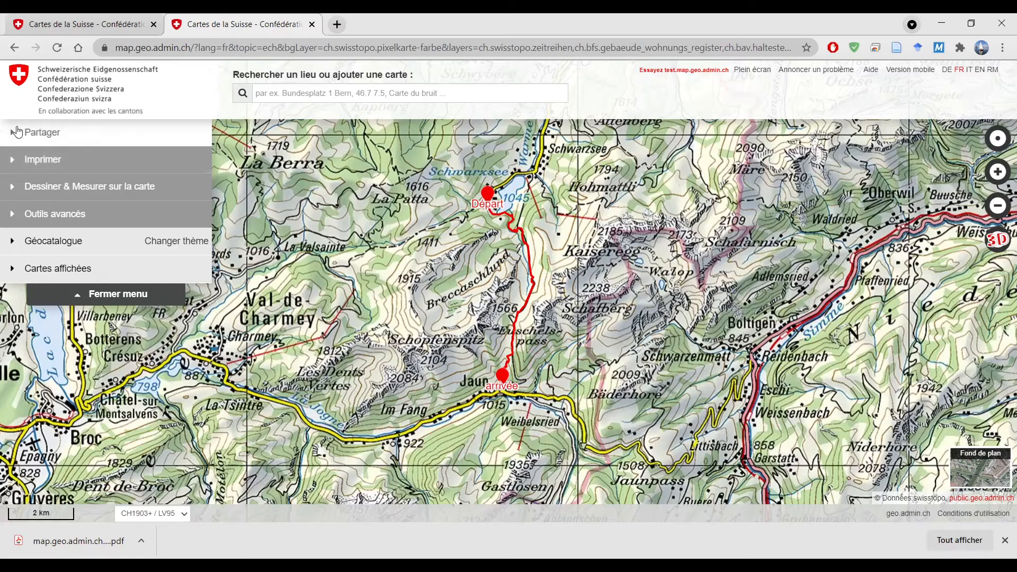
pyautogui.click(36, 133)
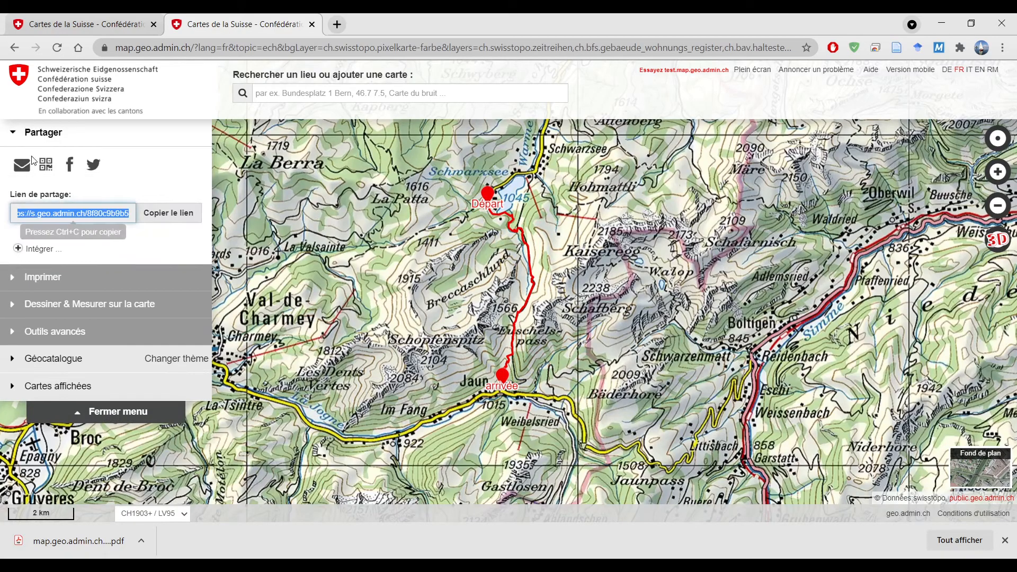
pyautogui.click(162, 218)
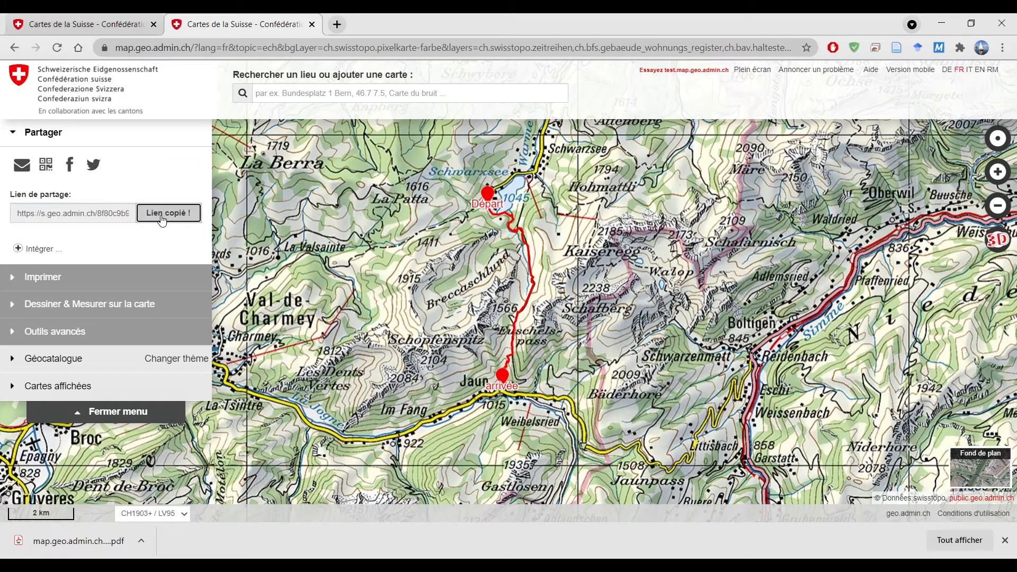